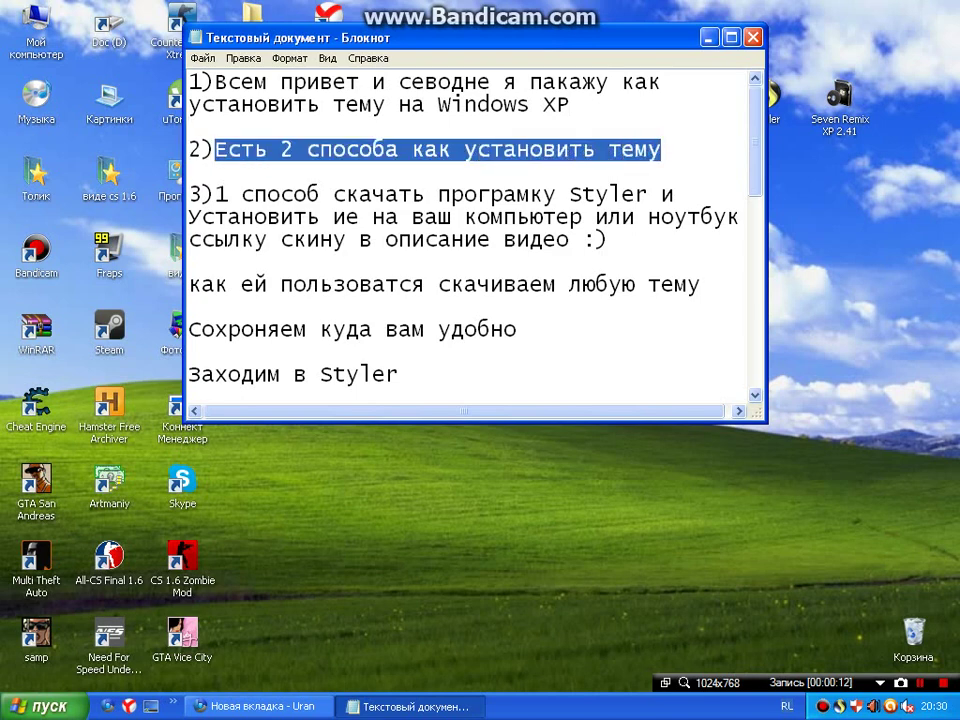
# Highlight the notes line "как ей пользоватся скачиваем любую тему", and open the bookmarked winzoro.com site in the Uran browser.
pyautogui.moveTo(228, 194); pyautogui.dragTo(700, 285)
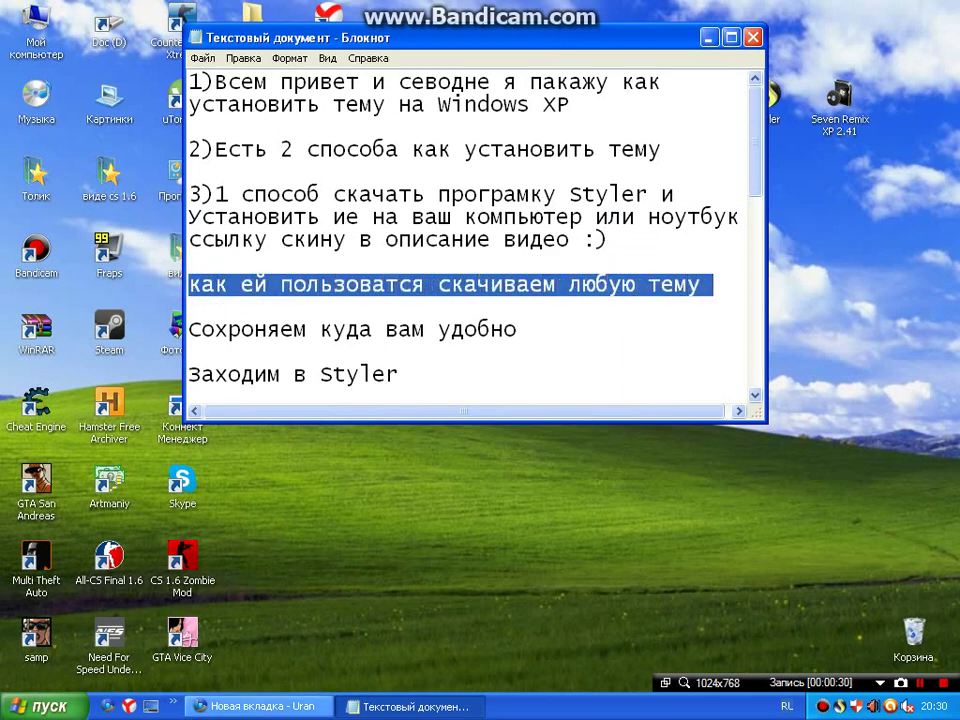
pyautogui.click(298, 704)
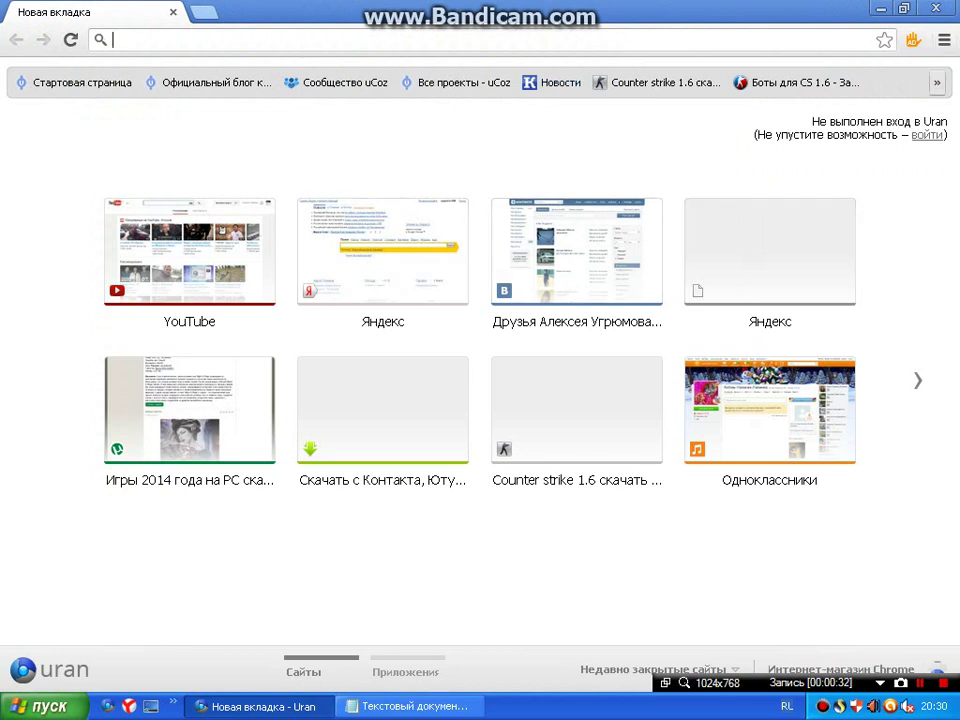
pyautogui.click(937, 82)
pyautogui.click(700, 128)
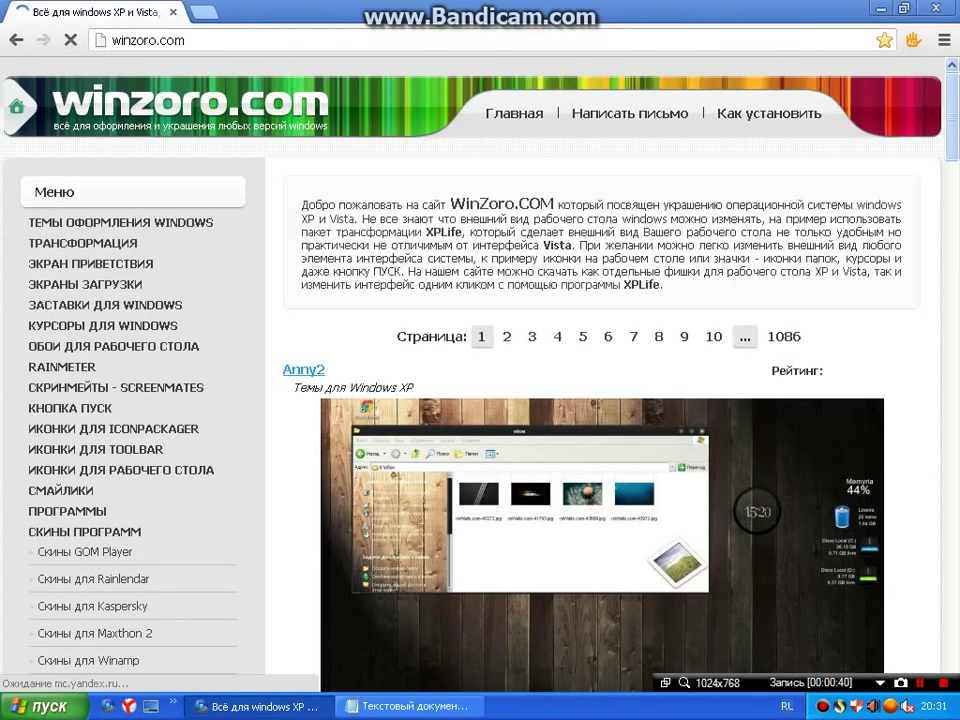
# Look through the Windows XP themes on the winzoro.com front page and open the Visual Style theme's page.
pyautogui.scroll(-3, 600, 400)
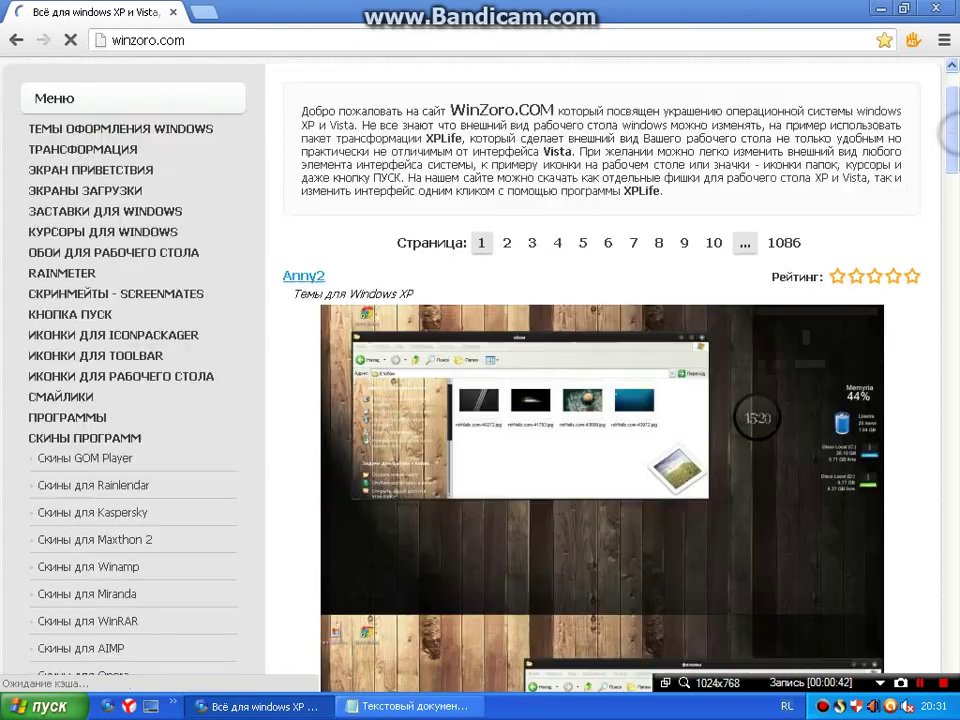
pyautogui.scroll(-20, 600, 400)
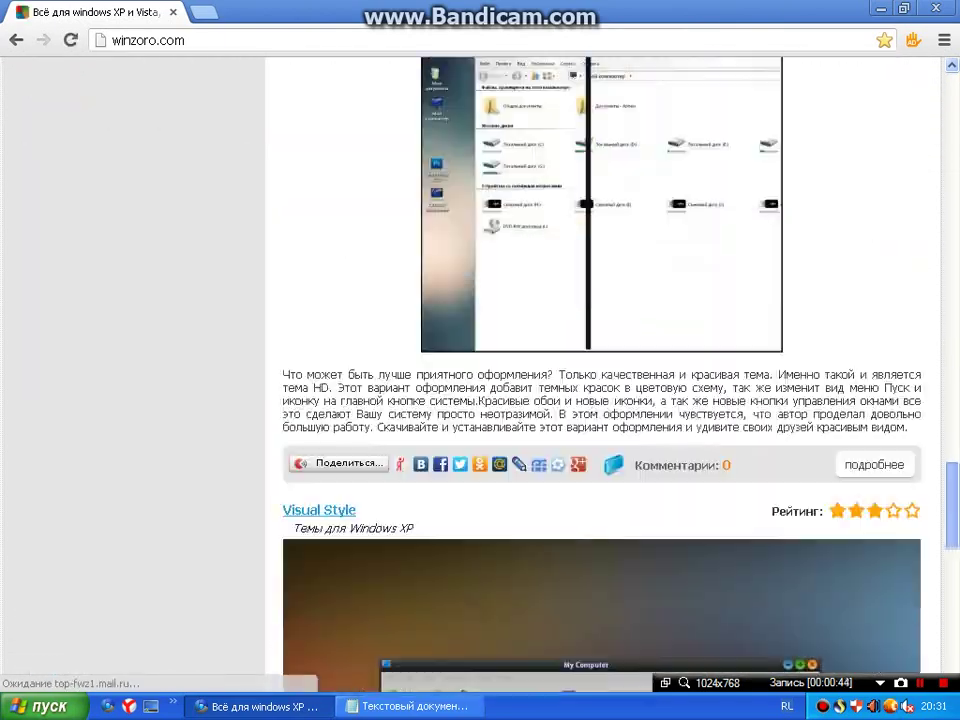
pyautogui.scroll(9, 450, 390)
pyautogui.scroll(-7, 450, 390)
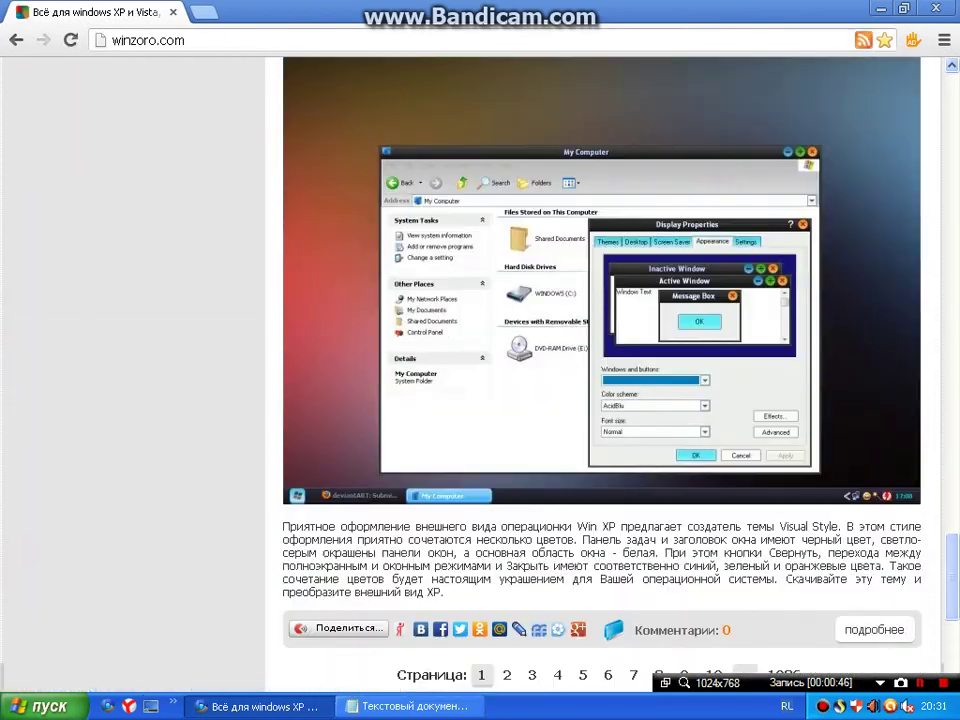
pyautogui.scroll(3, 450, 395)
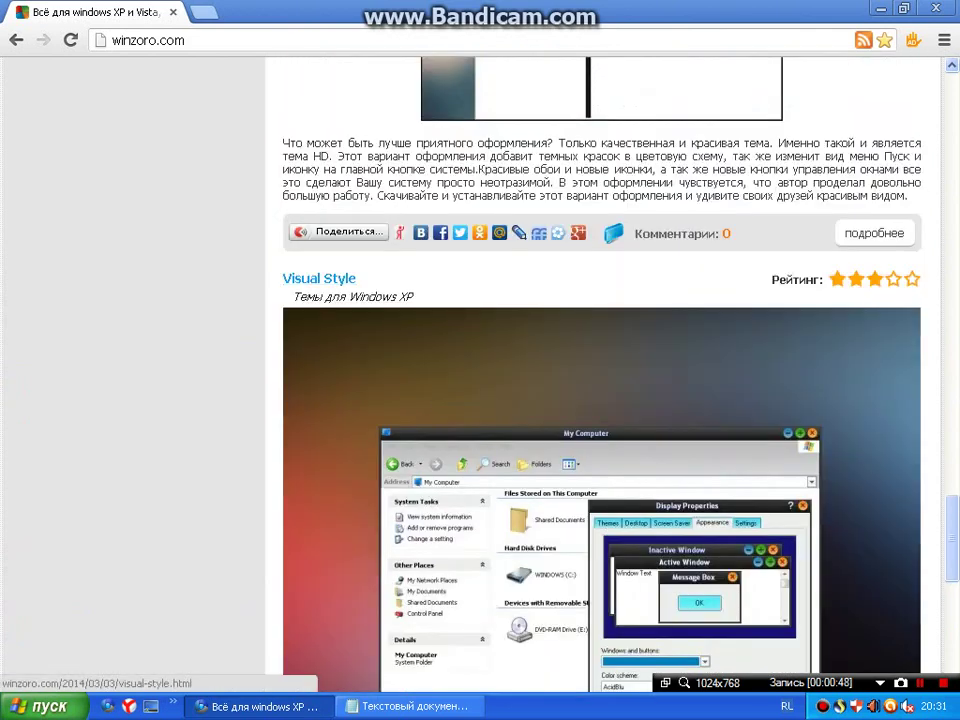
pyautogui.click(330, 282)
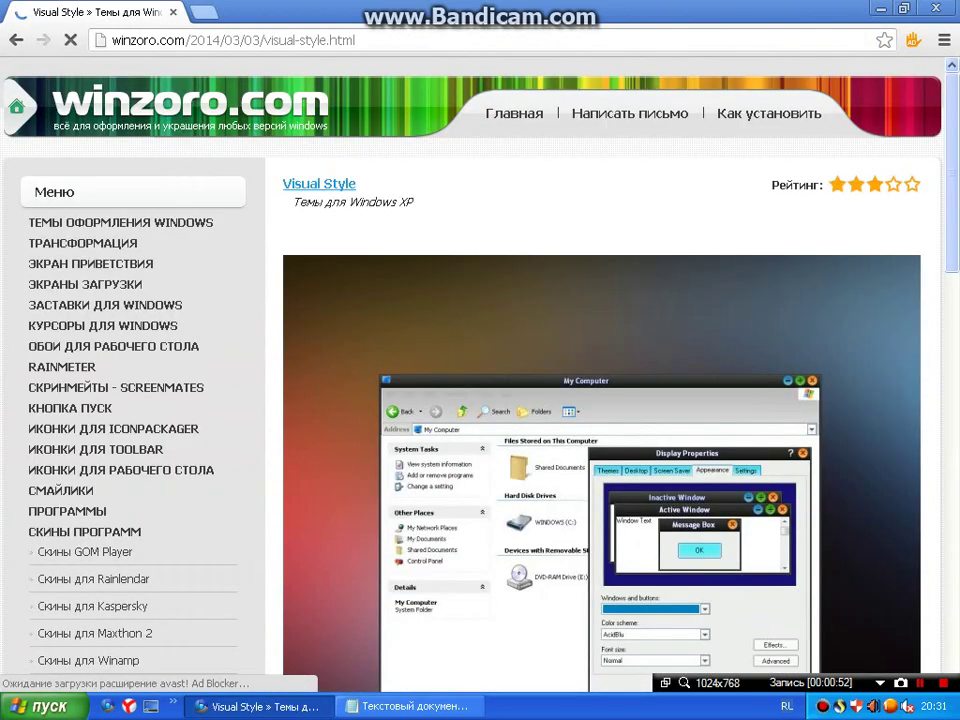
# Download the Visual Style theme archive from its page, closing the theme page while the download countdown runs.
pyautogui.scroll(-8, 600, 400)
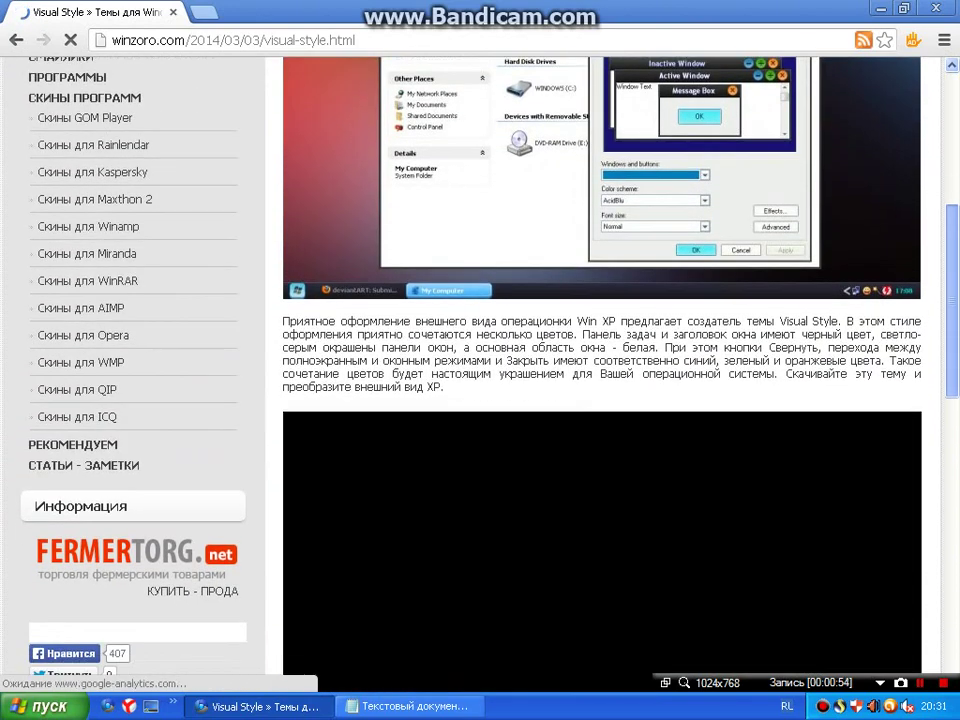
pyautogui.scroll(-1, 873, 430)
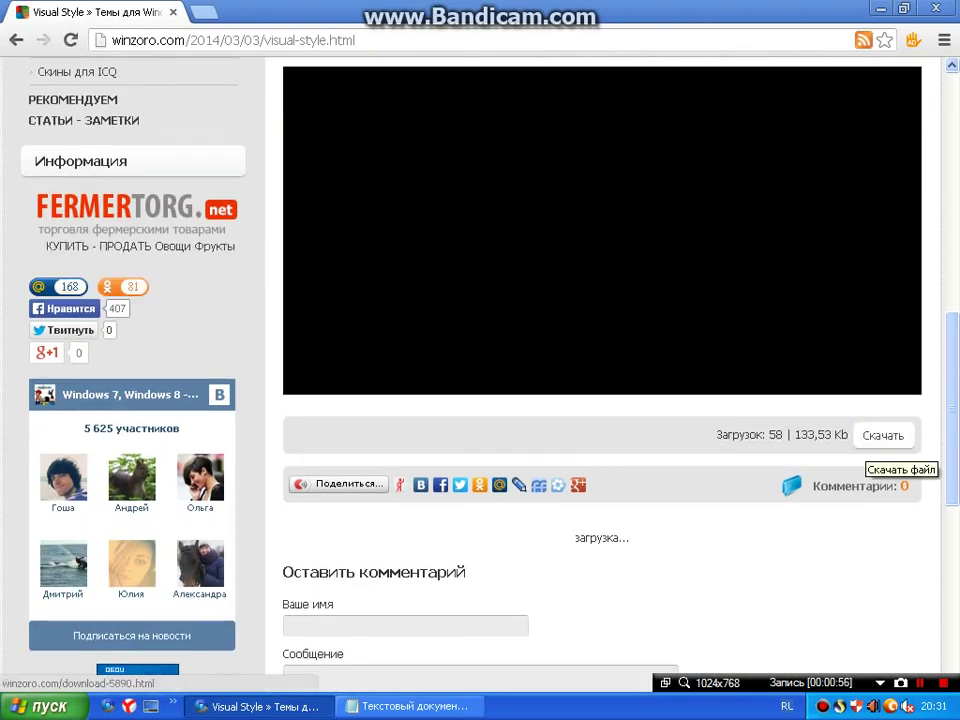
pyautogui.click(878, 435)
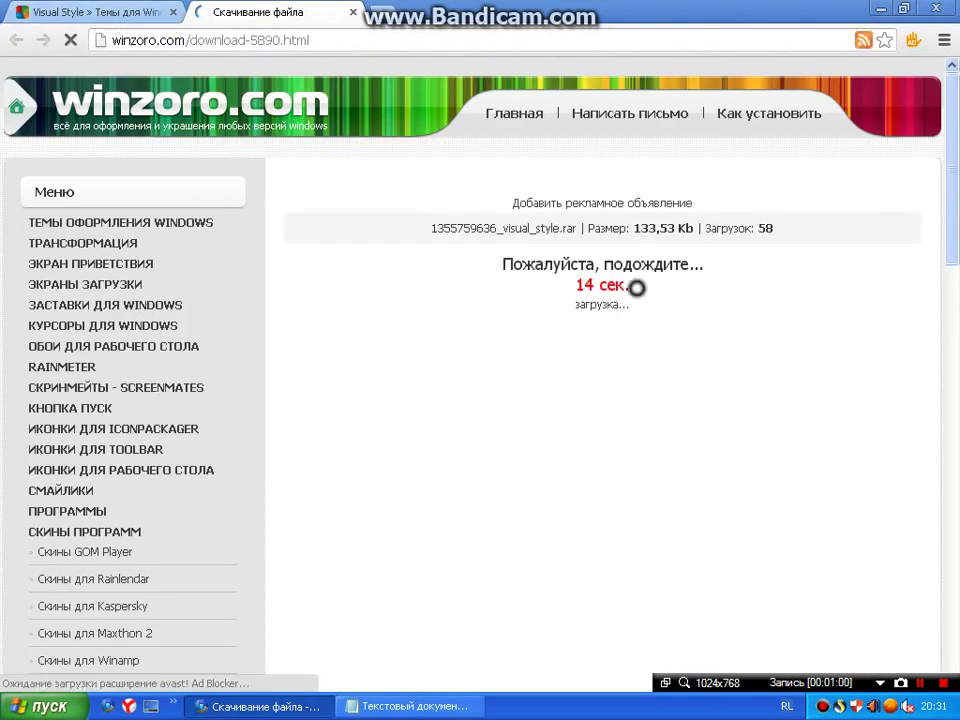
pyautogui.moveTo(568, 285)
pyautogui.mouseDown()
pyautogui.moveTo(630, 285)
pyautogui.moveTo(577, 285)
pyautogui.mouseUp()
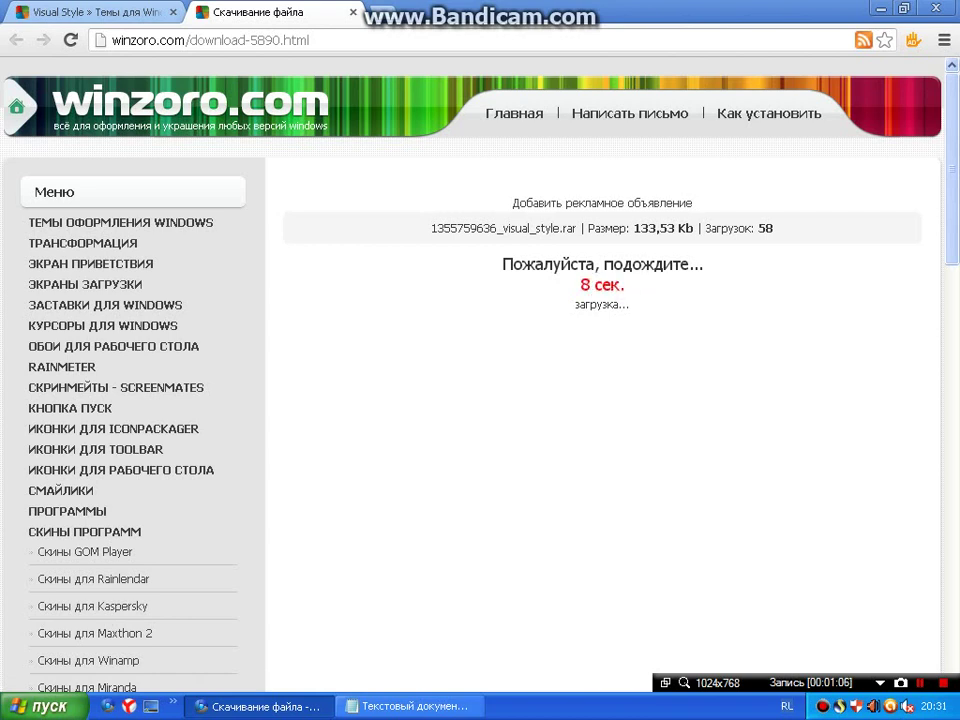
pyautogui.click(173, 12)
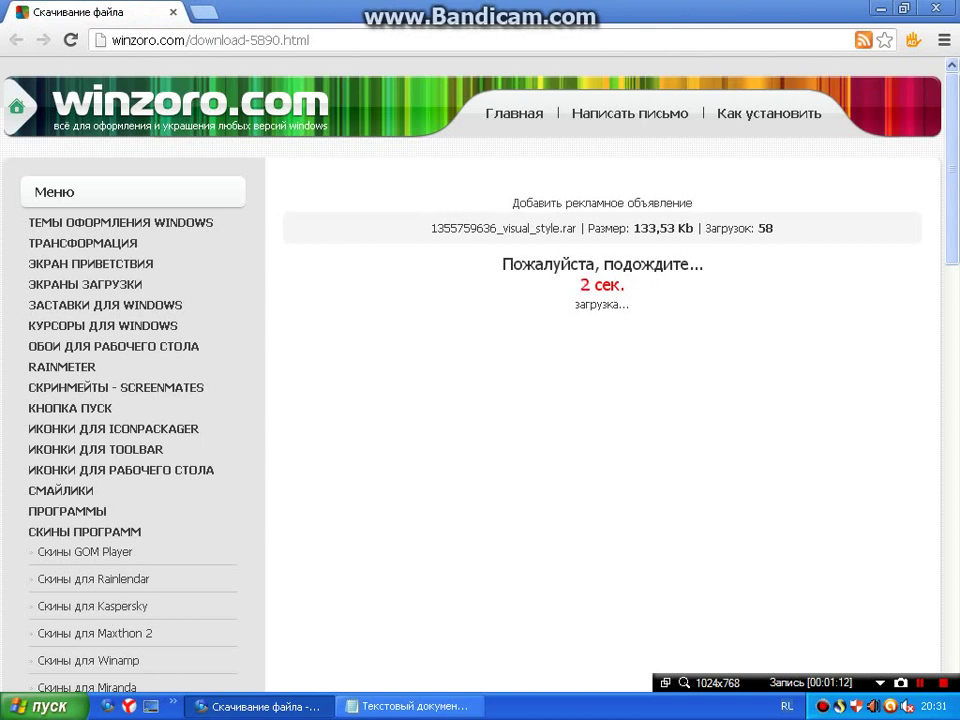
pyautogui.click(578, 261)
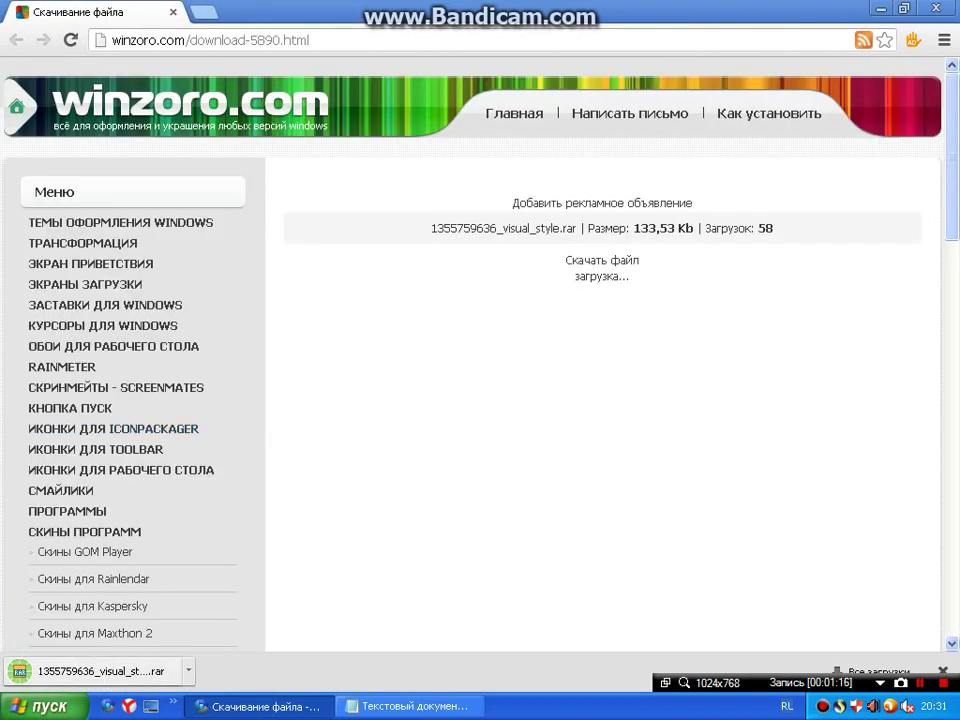
# Open the downloaded visual_style archive and highlight the line "Сохроняем куда вам удобно" in the Notepad notes.
pyautogui.click(100, 670)
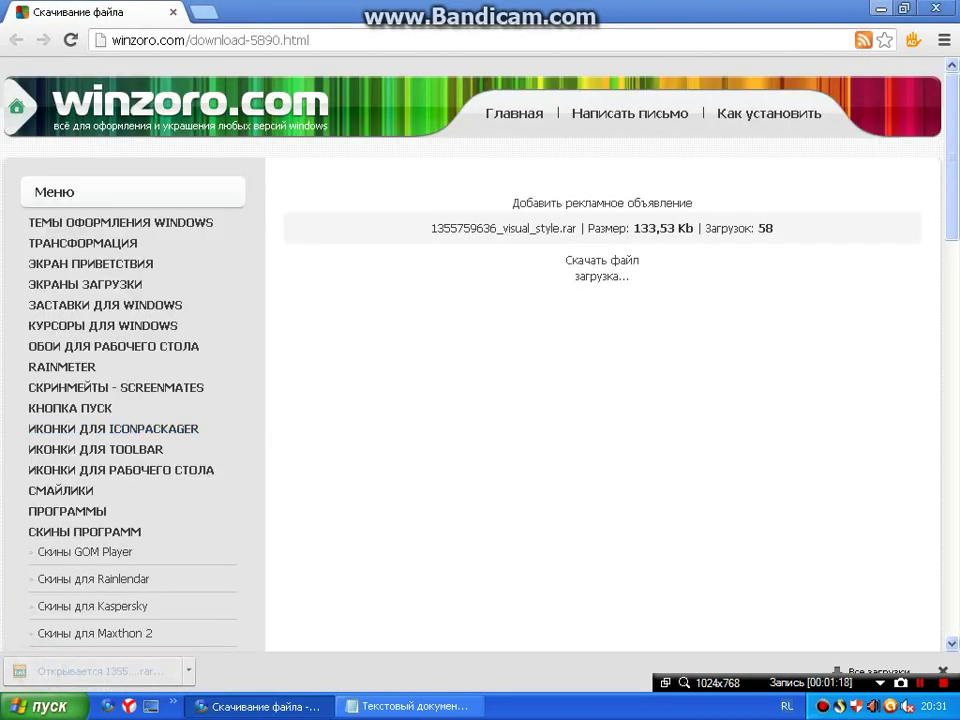
pyautogui.click(265, 706)
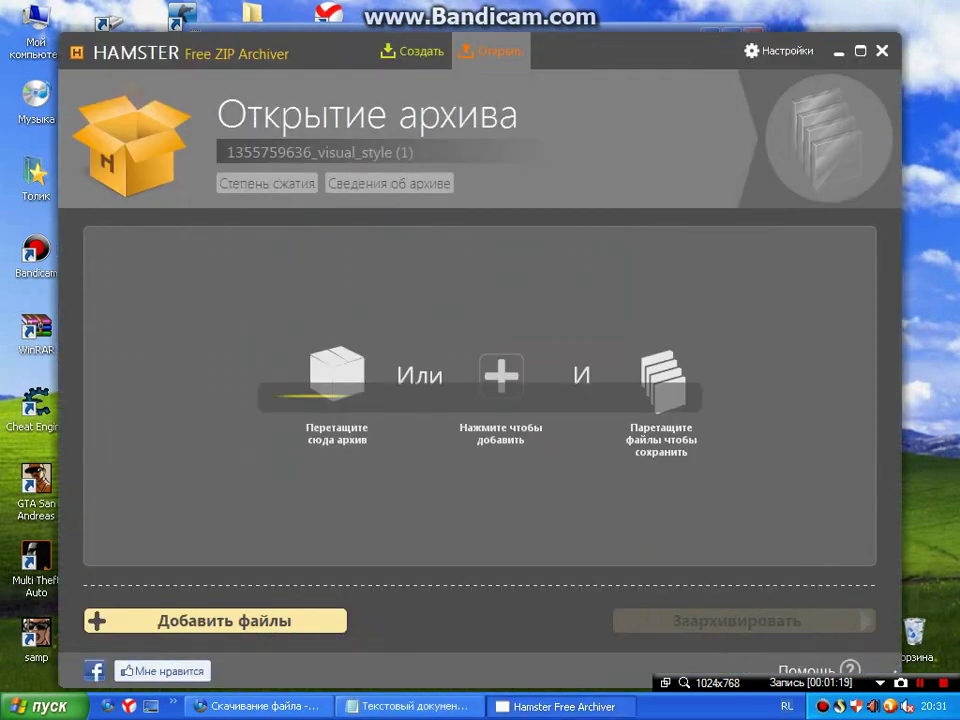
pyautogui.click(396, 705)
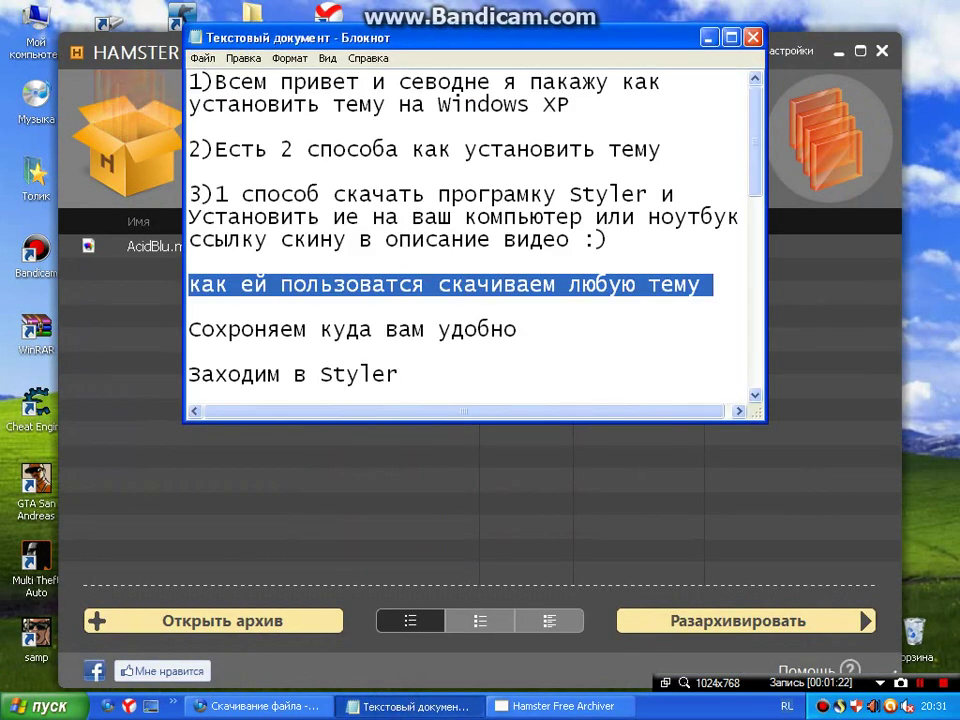
pyautogui.moveTo(504, 330); pyautogui.dragTo(189, 309)
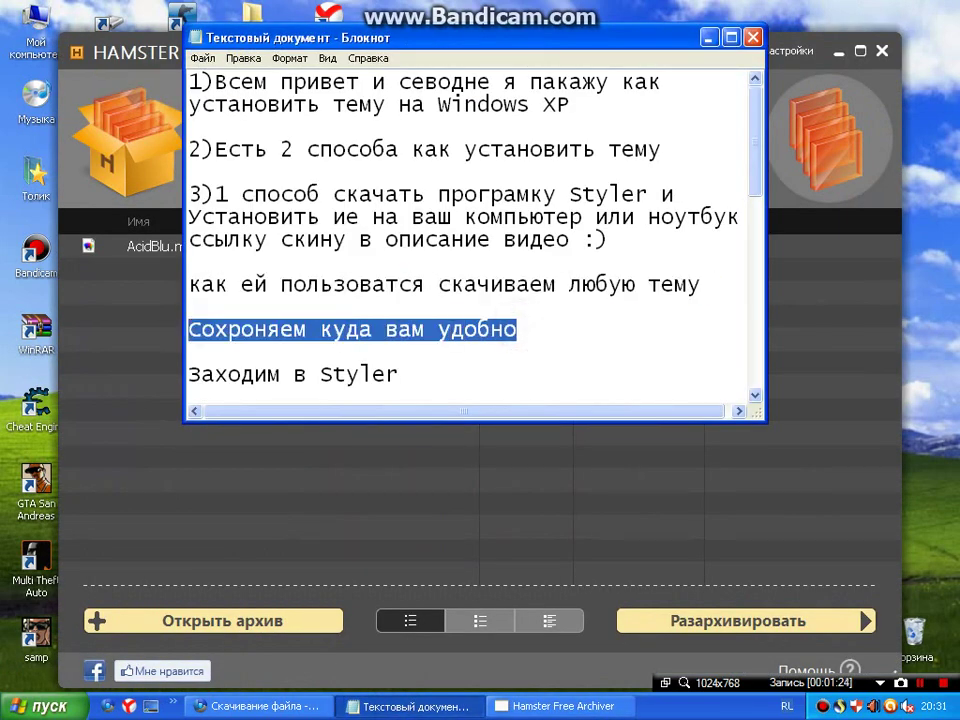
# Return to Hamster Free Archiver, dismiss the archive-opening dialog, and extract the AcidBlu theme file to the desktop.
pyautogui.hotkey('alt', 'Tab')
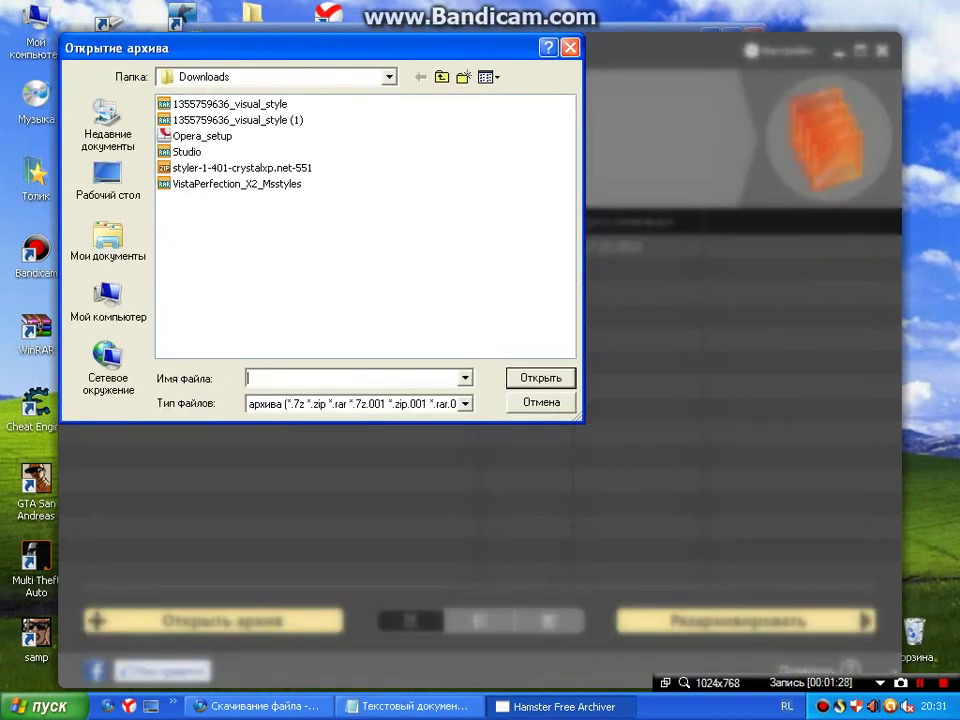
pyautogui.click(572, 51)
pyautogui.moveTo(135, 246); pyautogui.dragTo(913, 256)
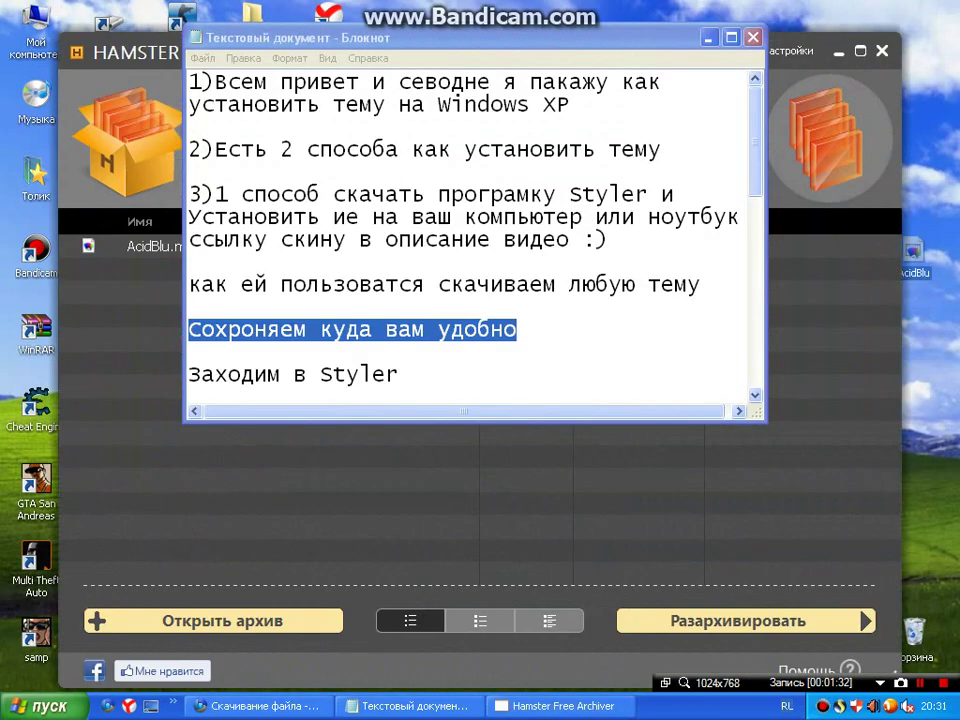
# Bring the Notepad notes to the front and highlight the line "Заходим в Styler".
pyautogui.click(661, 38)
pyautogui.scroll(-1, 466, 240)
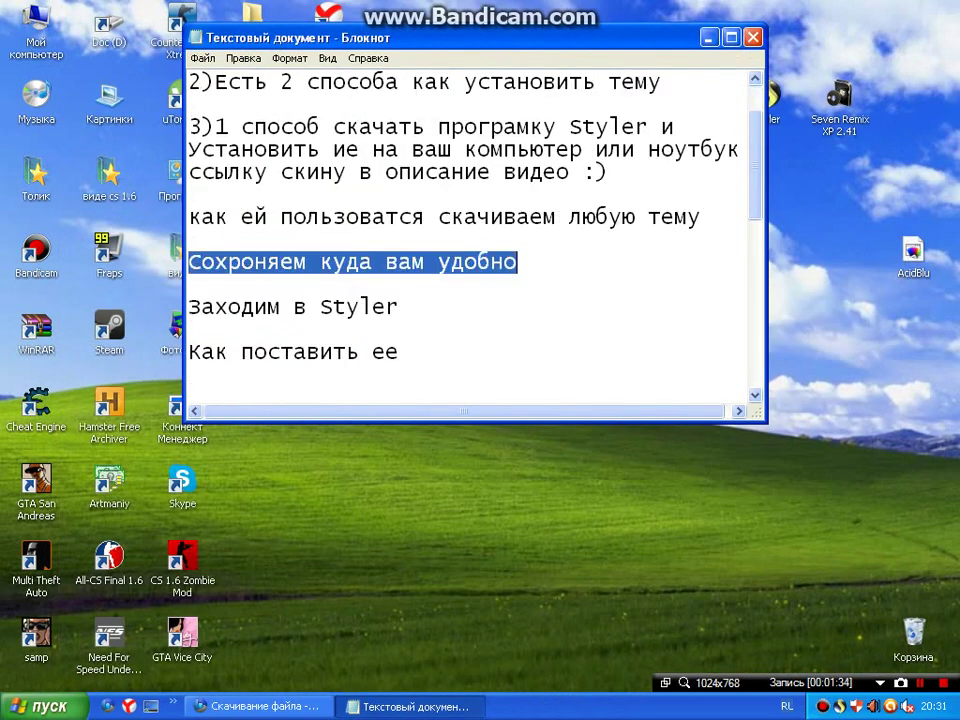
pyautogui.moveTo(403, 306); pyautogui.dragTo(190, 290)
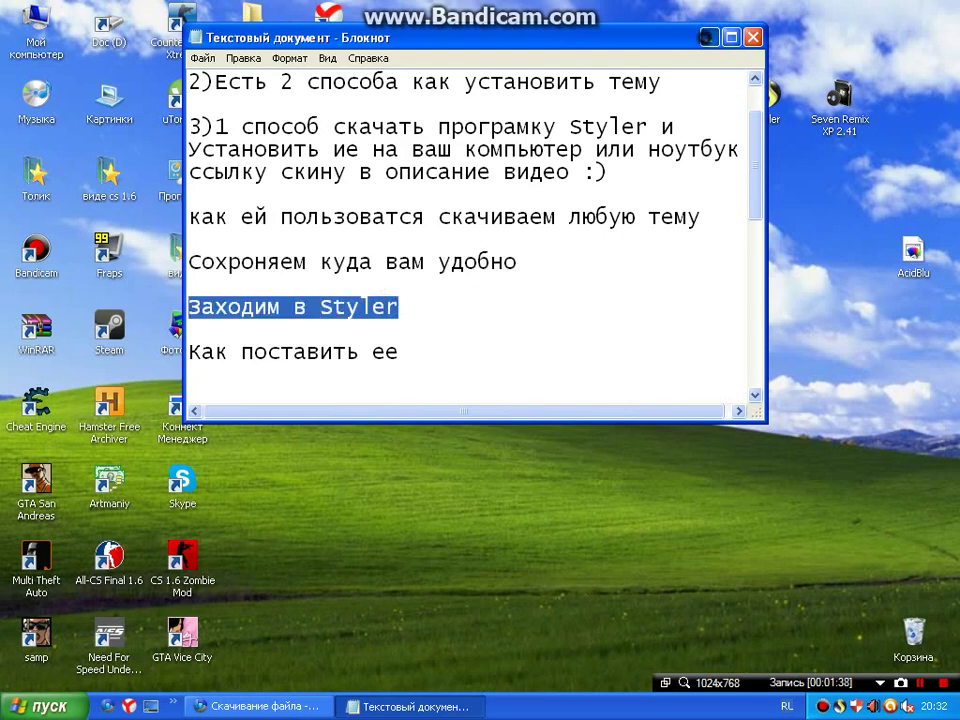
# Minimize the notes, move the Styler shortcut to the middle of the desktop, and launch Styler from it.
pyautogui.click(708, 37)
pyautogui.moveTo(765, 96); pyautogui.dragTo(474, 328)
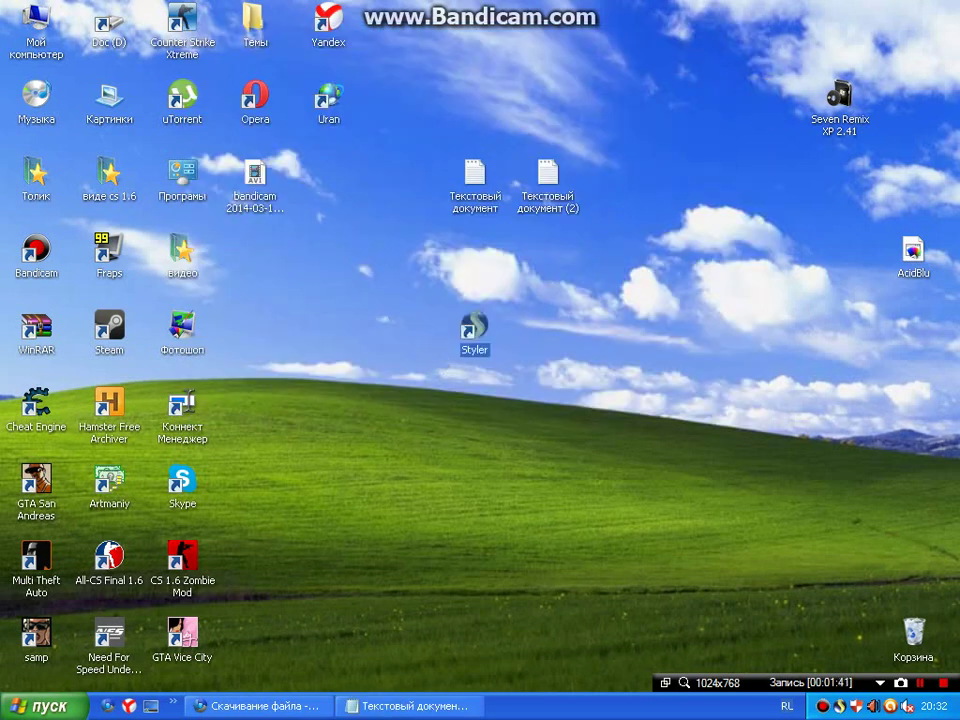
pyautogui.doubleClick(474, 328)
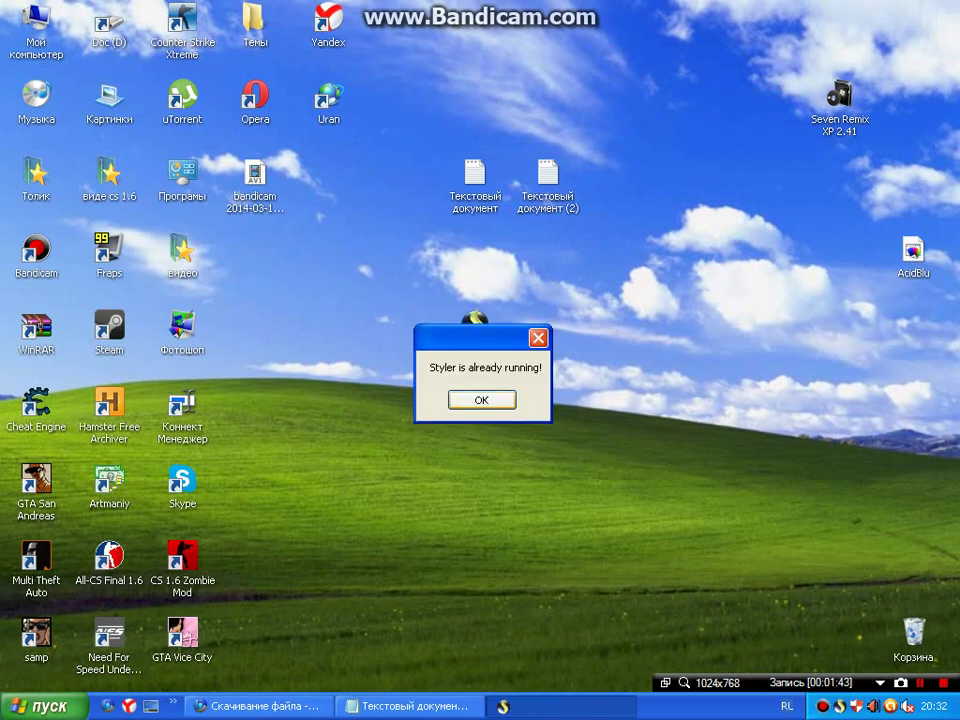
pyautogui.click(484, 399)
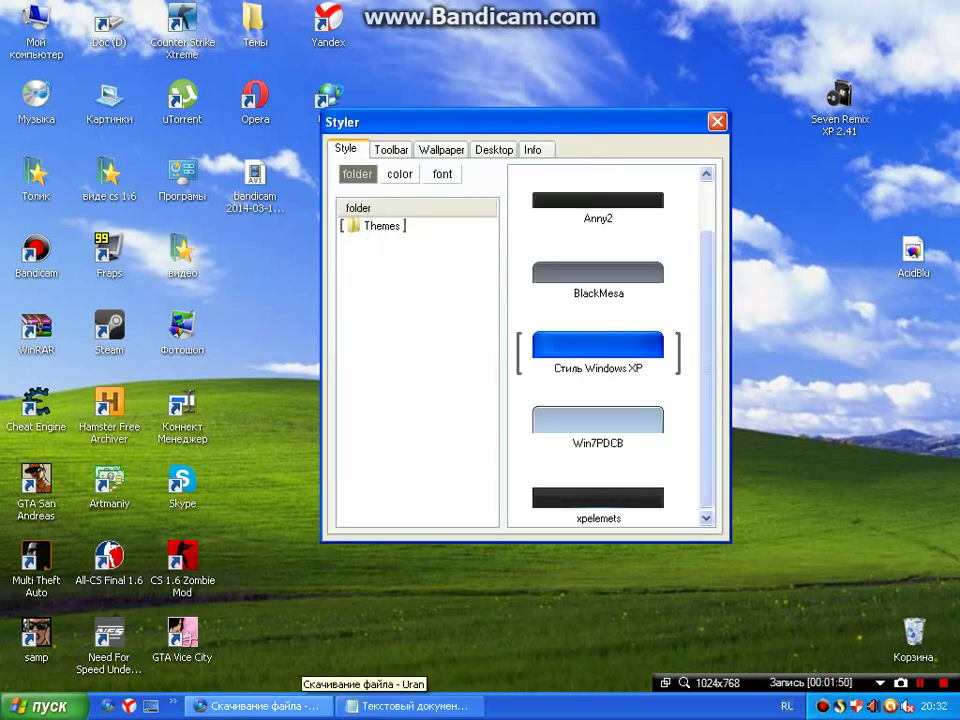
# Restore the notes, move the Styler window clear of the text, and highlight "Как поставить ее" followed by "Проста бирем приносим".
pyautogui.click(405, 706)
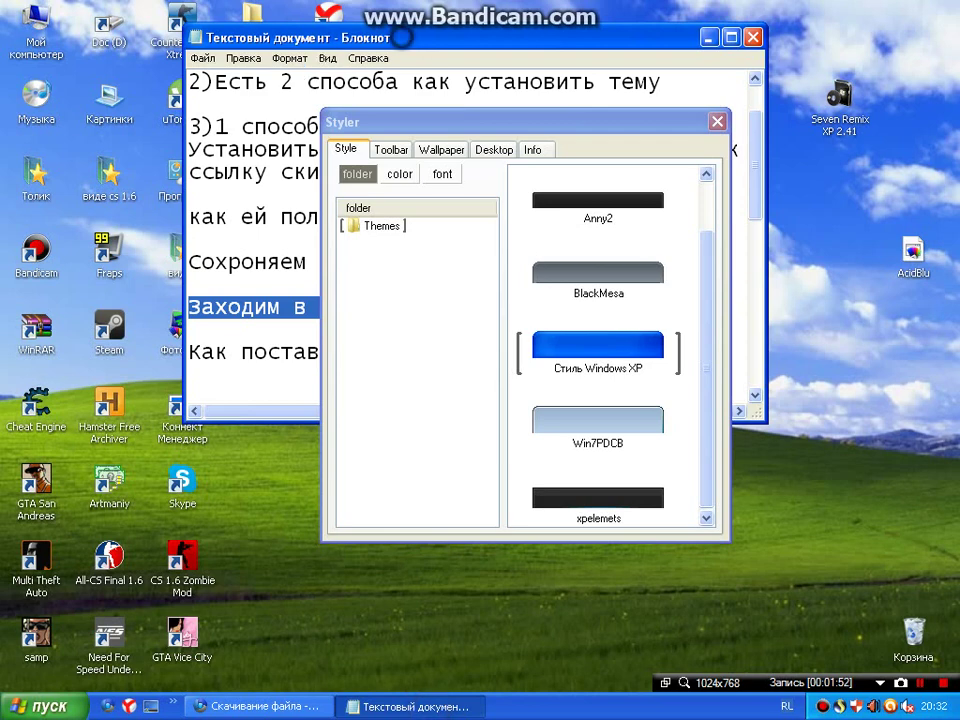
pyautogui.moveTo(420, 122); pyautogui.dragTo(362, 356)
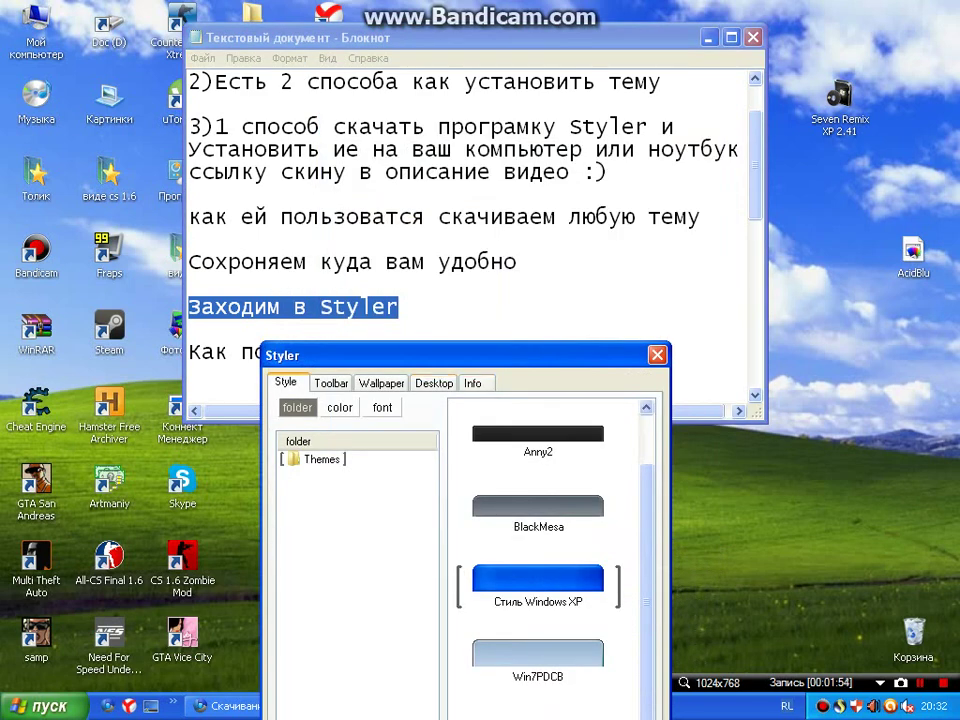
pyautogui.moveTo(431, 354); pyautogui.dragTo(428, 416)
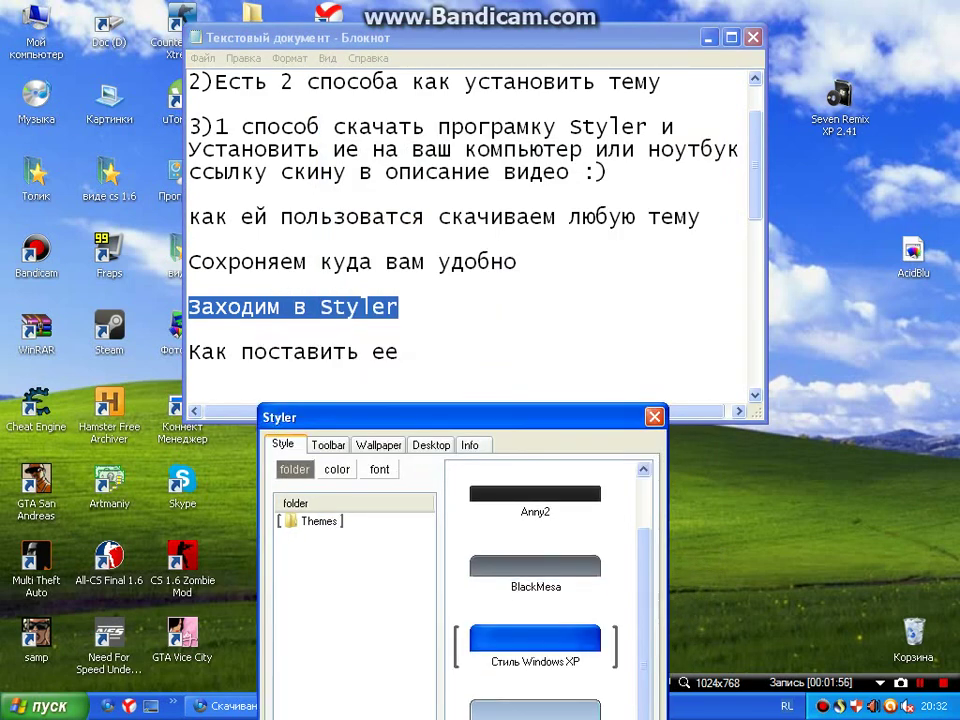
pyautogui.moveTo(201, 352); pyautogui.dragTo(412, 352)
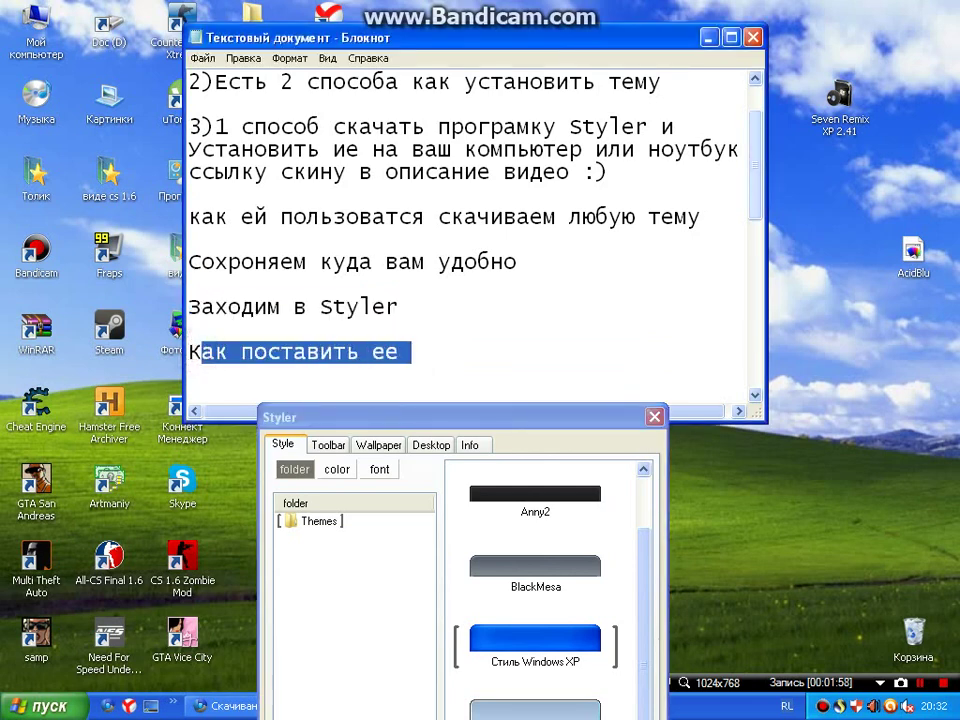
pyautogui.moveTo(757, 175); pyautogui.dragTo(757, 265)
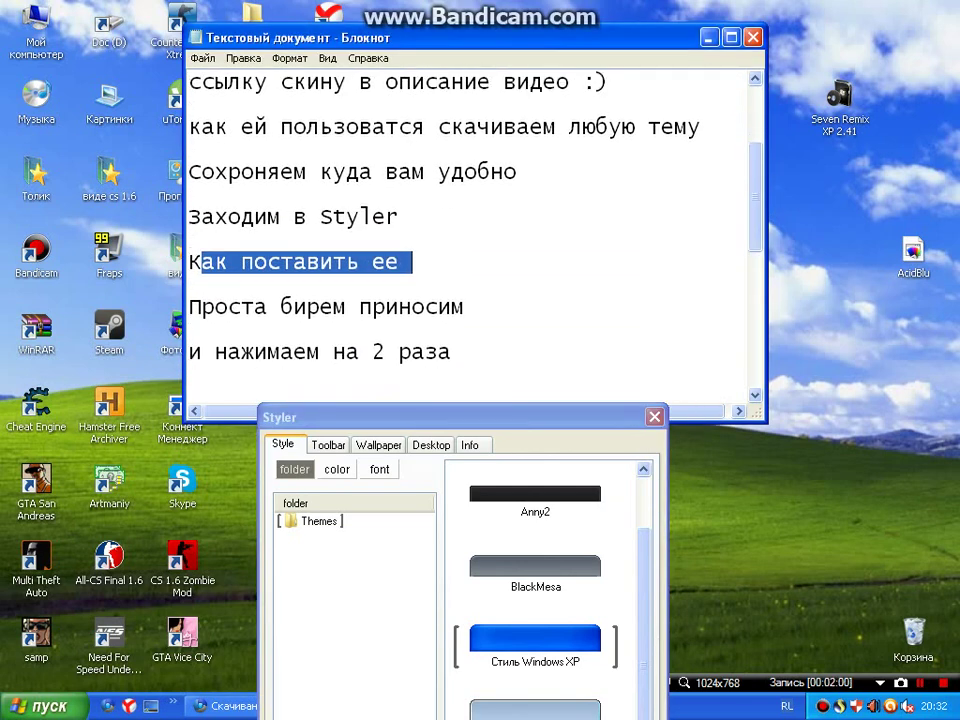
pyautogui.moveTo(477, 307); pyautogui.dragTo(189, 307)
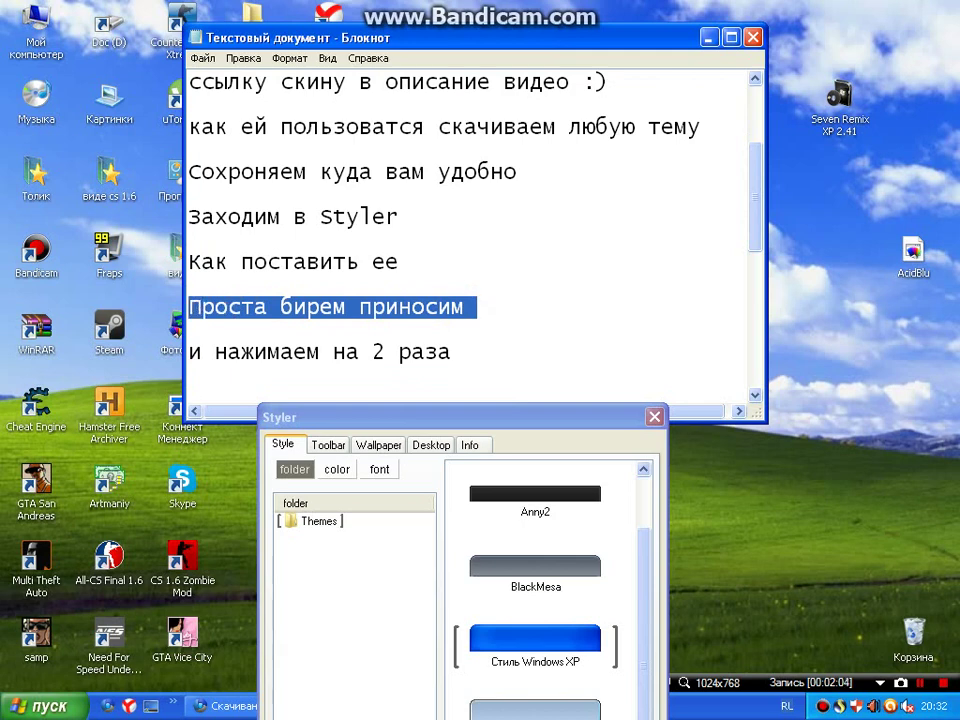
# Add the AcidBlu file from the desktop to Styler's theme list, replacing the existing file.
pyautogui.moveTo(574, 420); pyautogui.dragTo(668, 129)
pyautogui.moveTo(920, 245); pyautogui.dragTo(777, 221)
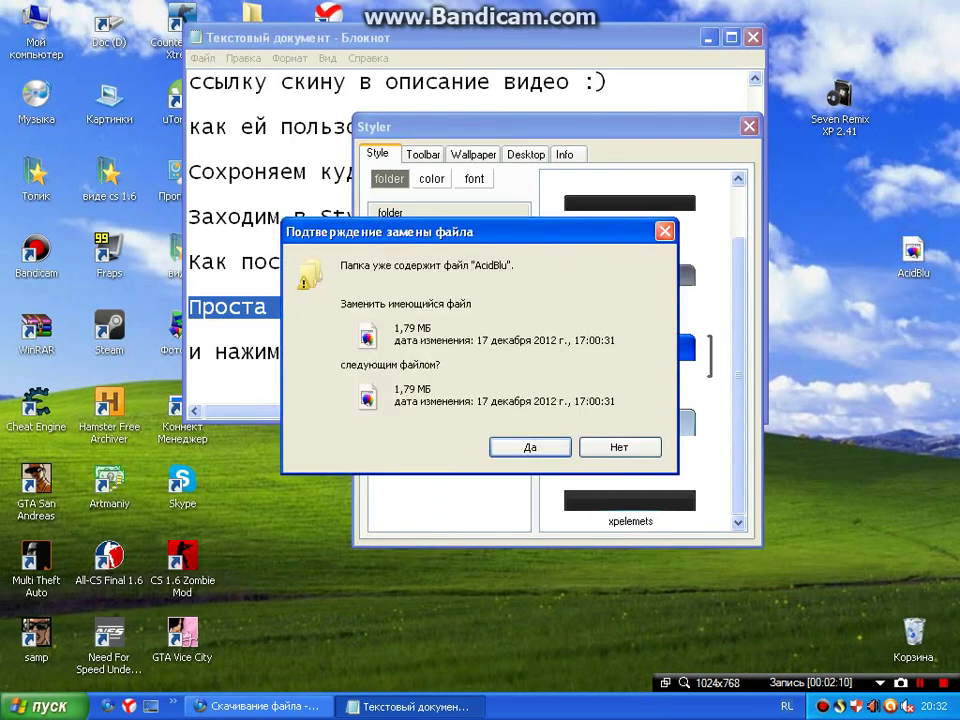
pyautogui.click(512, 448)
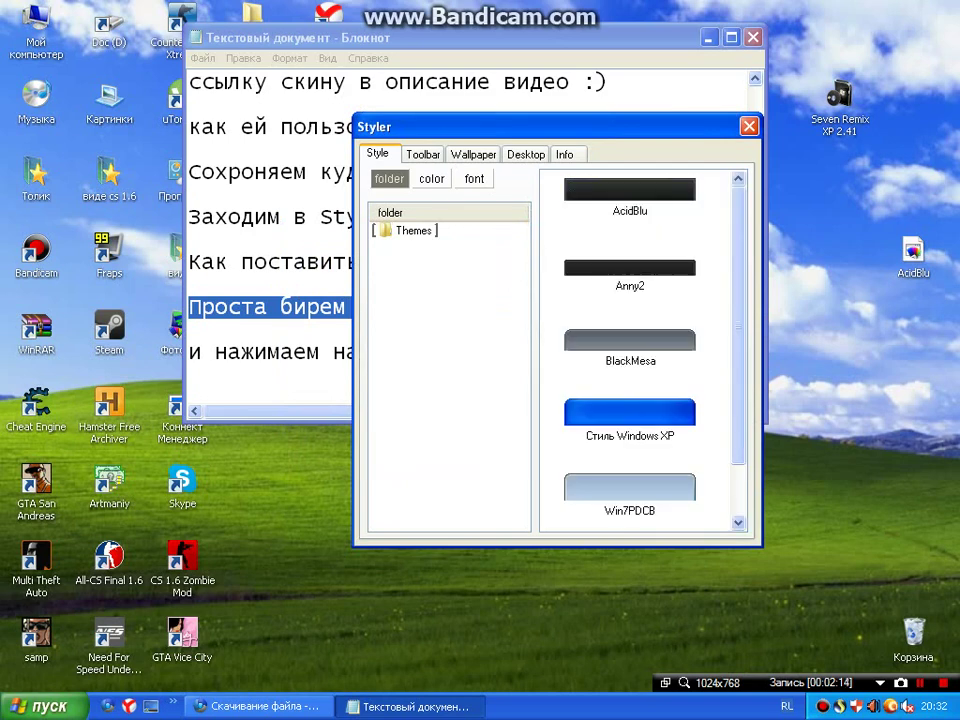
# Move the Styler window aside from the notes and highlight the line "и нажимаем на 2 раза".
pyautogui.click(418, 39)
pyautogui.moveTo(450, 126); pyautogui.dragTo(653, 114)
pyautogui.scroll(-1, 840, 340)
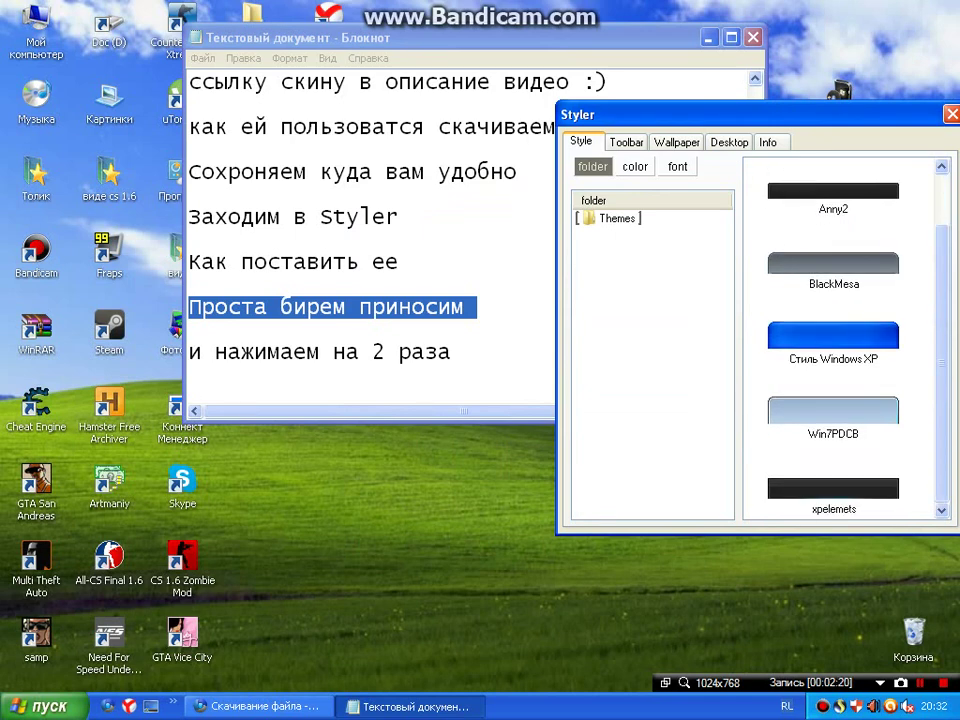
pyautogui.moveTo(190, 352); pyautogui.dragTo(464, 352)
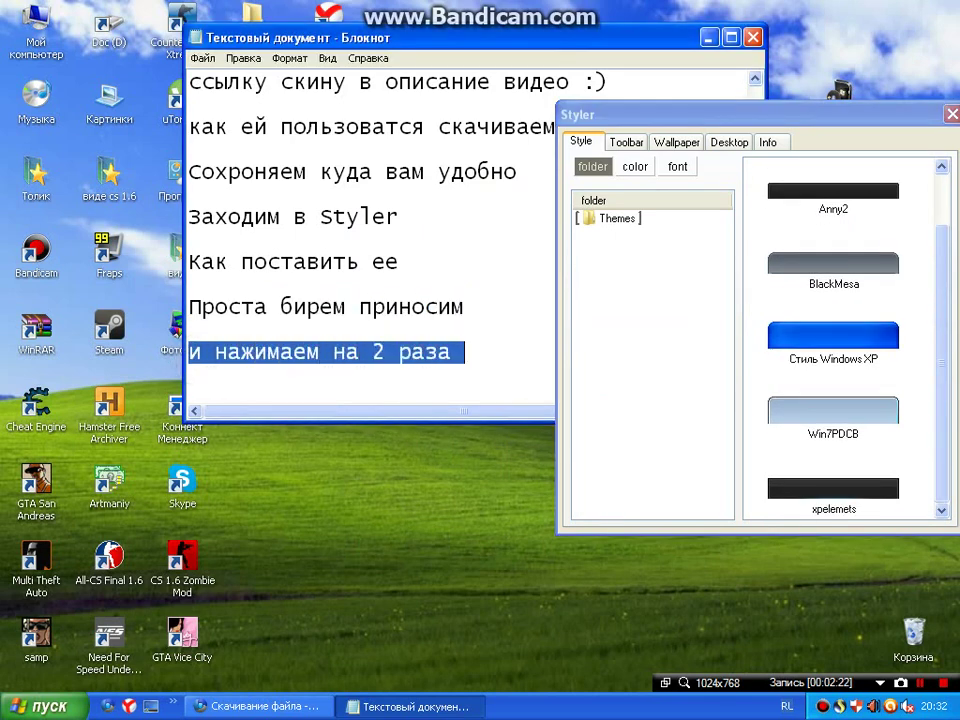
# Move the Styler window over the notes, apply the Anny2 theme, and close Styler's window.
pyautogui.moveTo(776, 116); pyautogui.dragTo(401, 106)
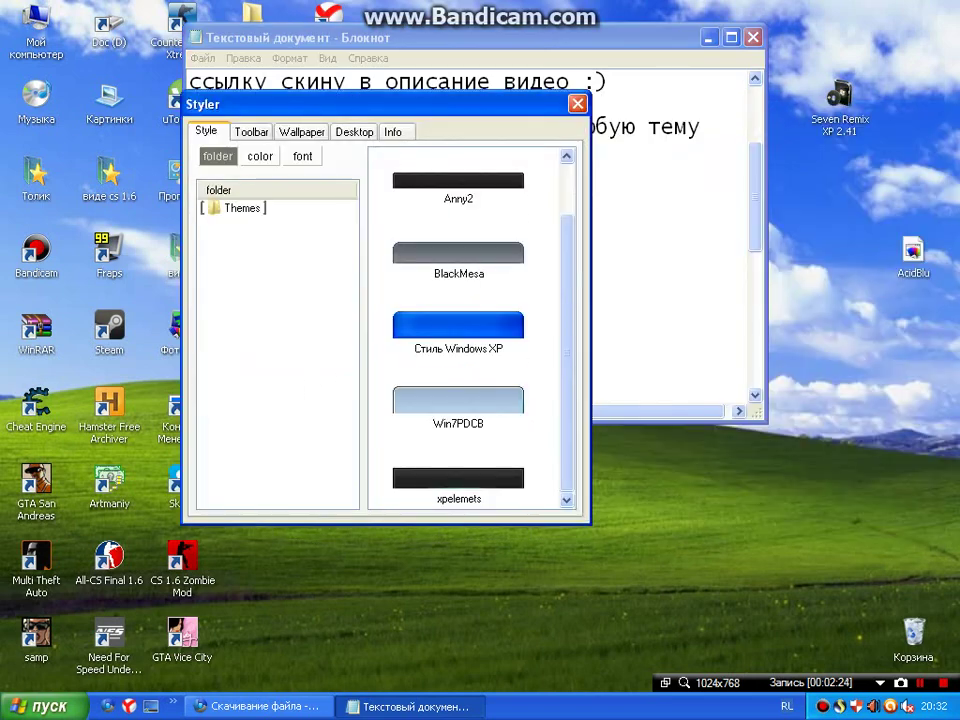
pyautogui.click(458, 185)
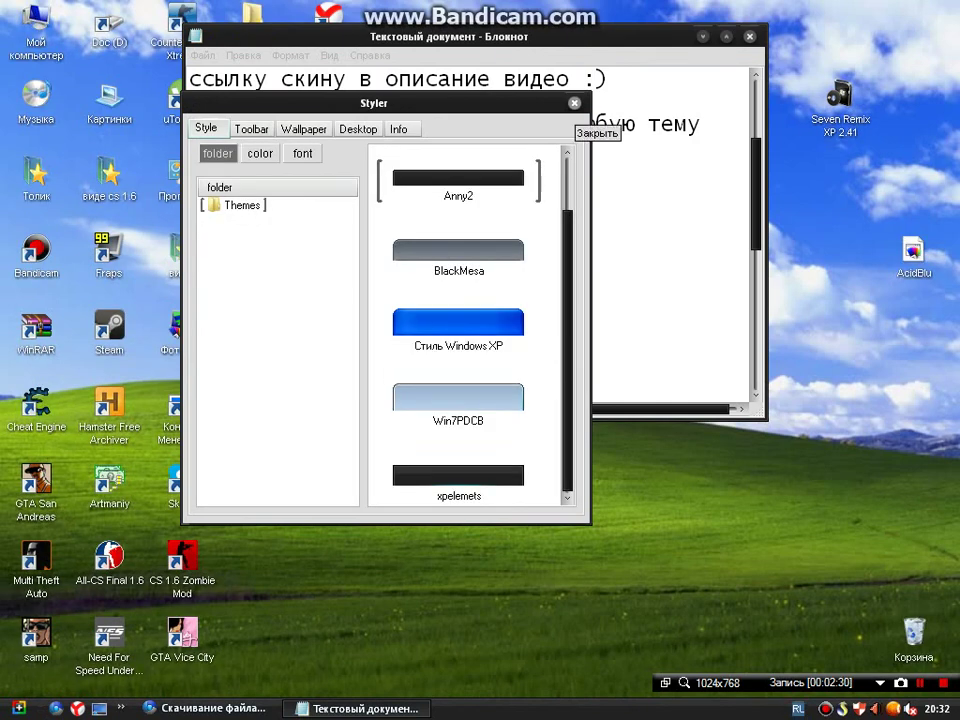
pyautogui.click(574, 103)
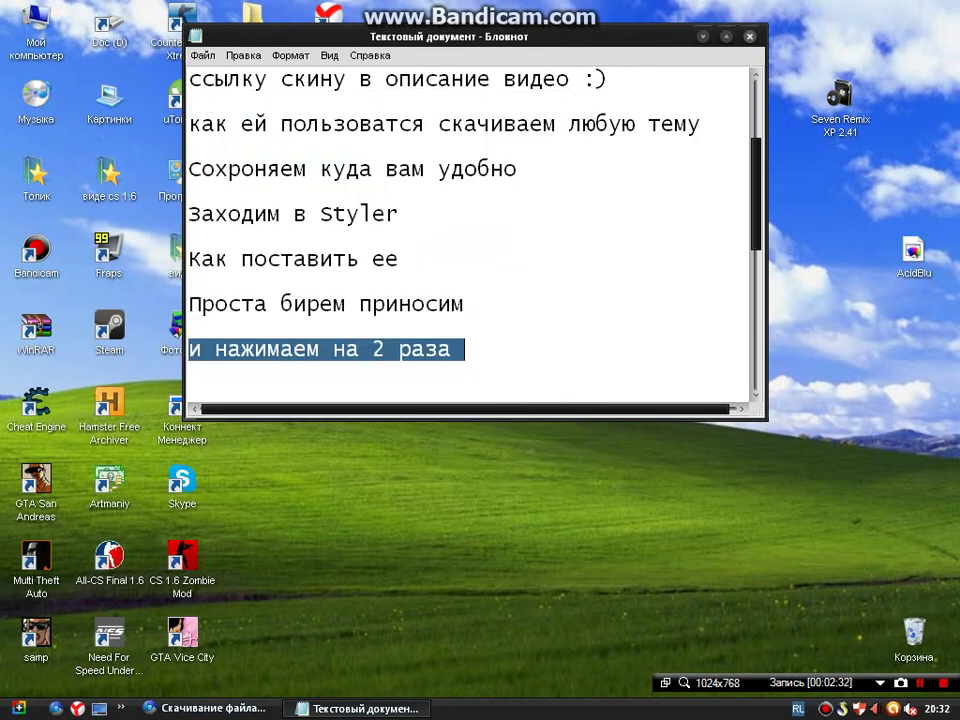
# Highlight the line "И как вы видете тема установилась" in the notes and minimize them.
pyautogui.scroll(-1, 470, 240)
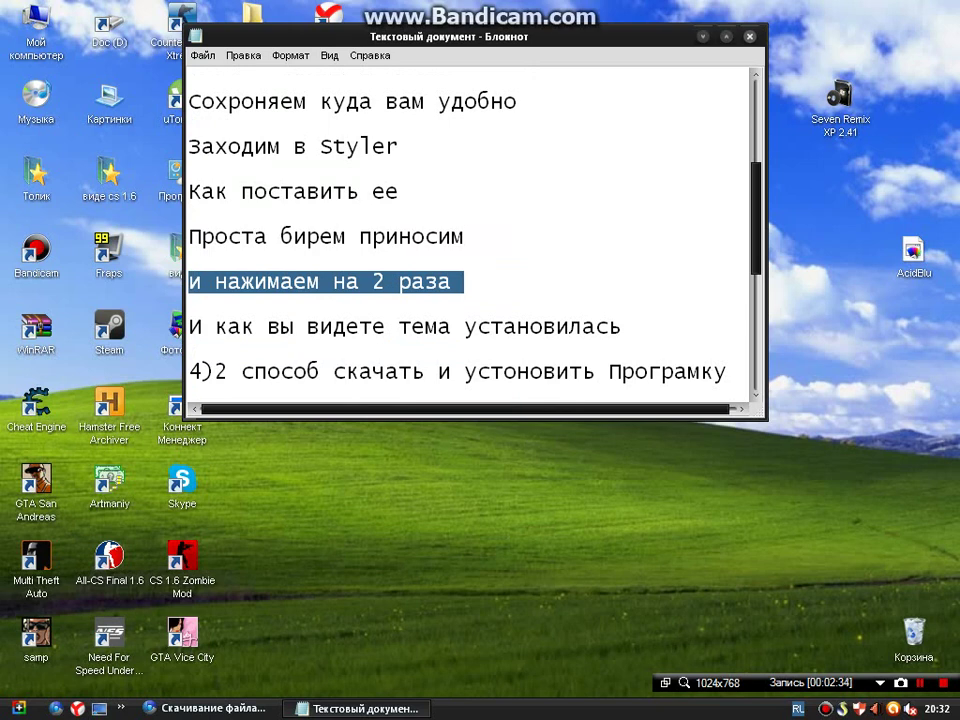
pyautogui.moveTo(200, 326); pyautogui.dragTo(634, 326)
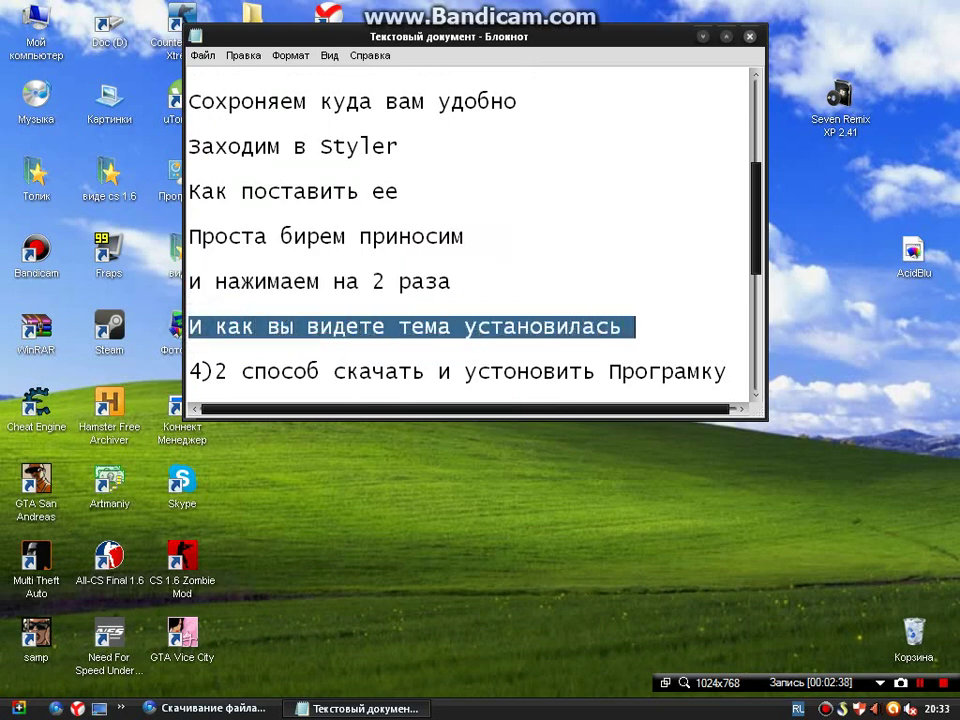
pyautogui.click(703, 36)
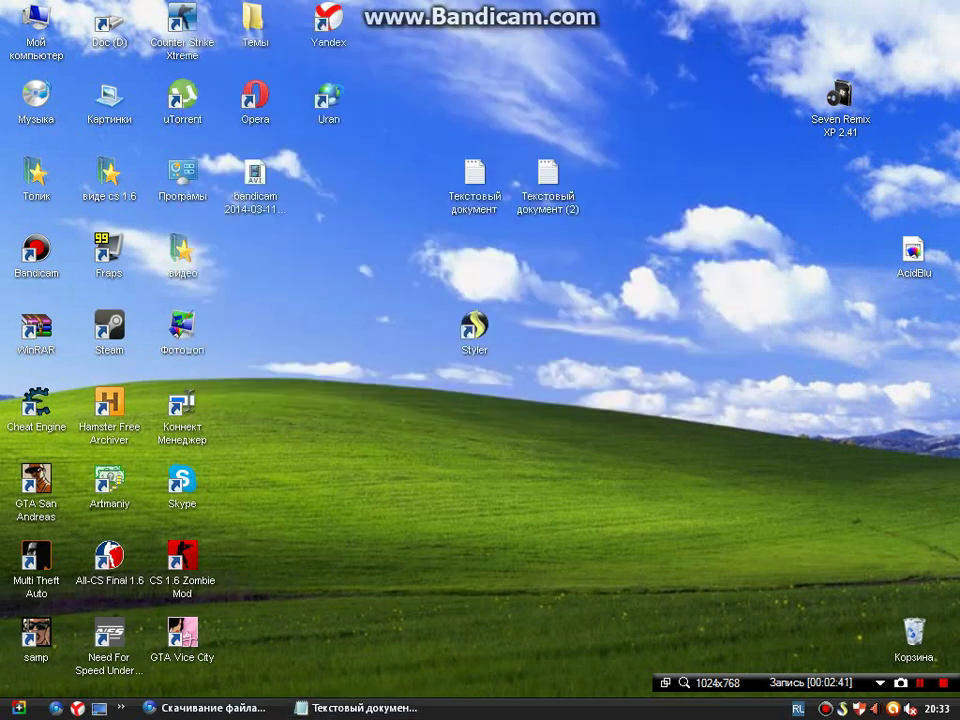
# Open drive Doc (D:) through My Computer to examine the applied theme in folder windows, and close the window.
pyautogui.doubleClick(30, 16)
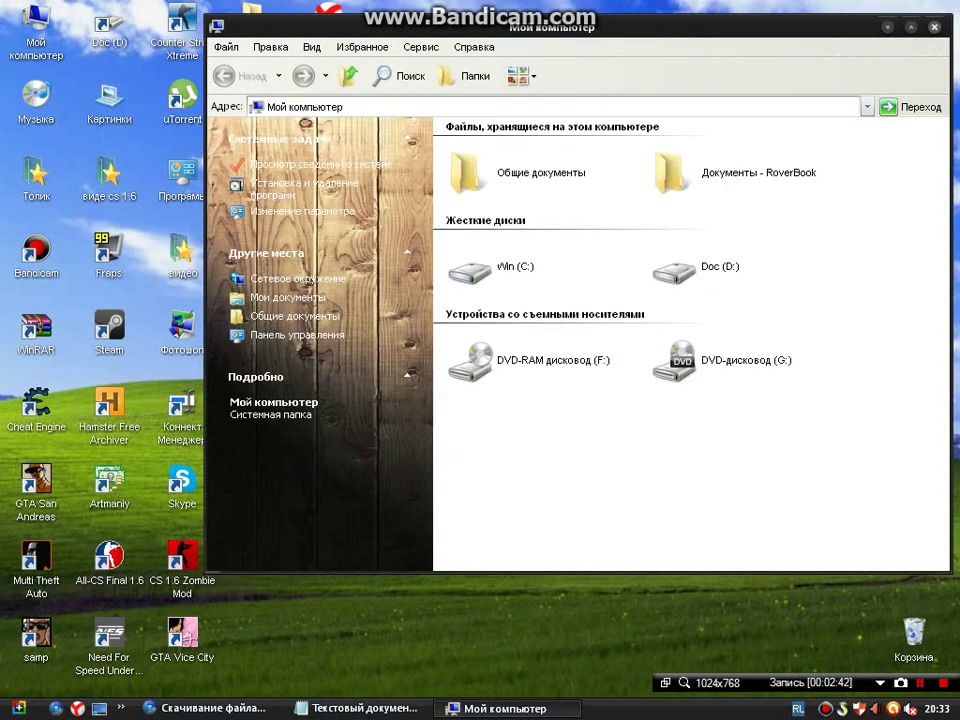
pyautogui.doubleClick(681, 270)
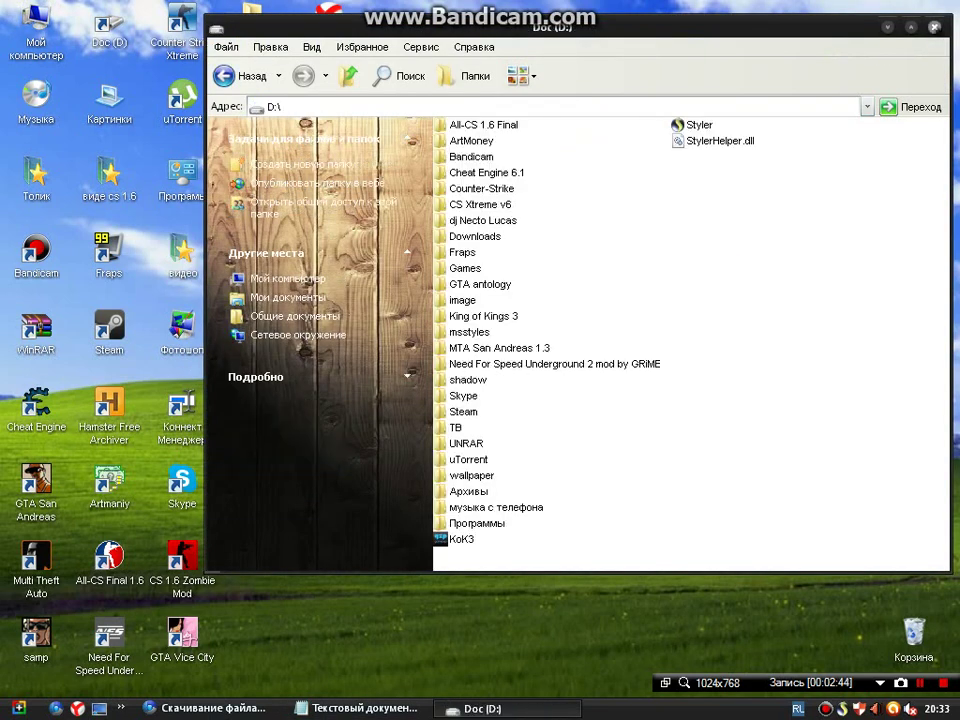
pyautogui.click(934, 27)
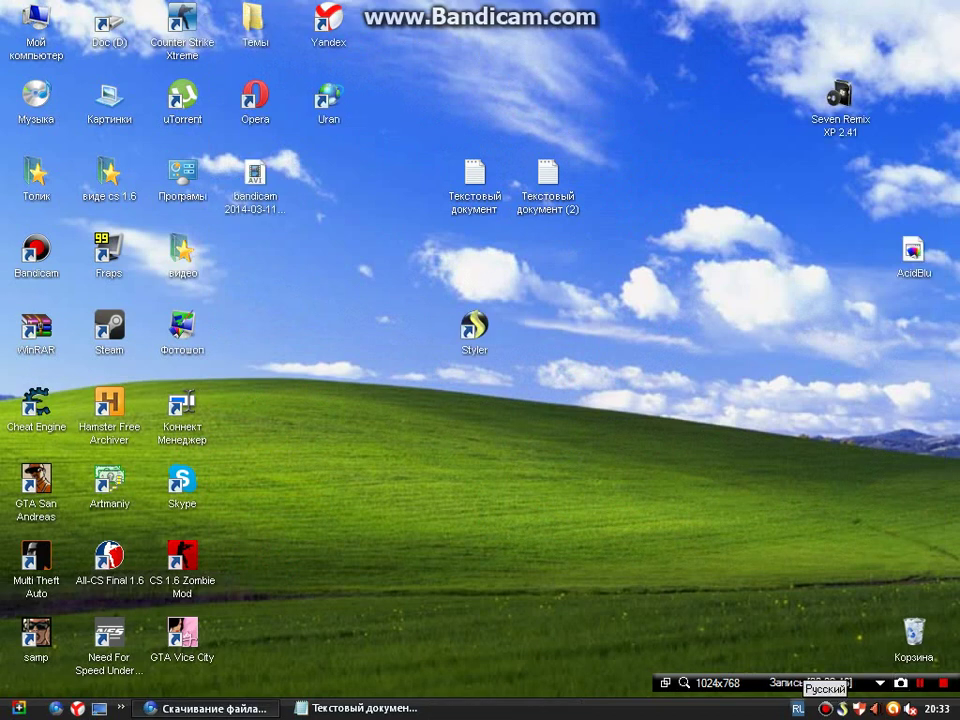
# Restore the notes, highlight the text from "2 способ скачать и устоновить Програмку" into "Seven Remix XP", and minimize them.
pyautogui.click(365, 708)
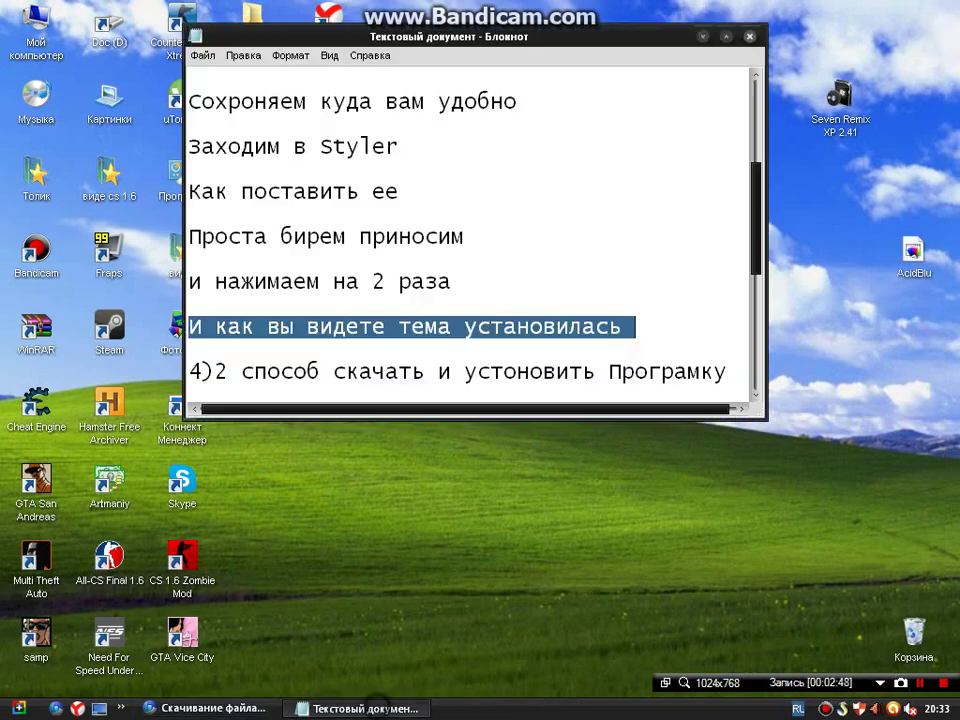
pyautogui.scroll(-1, 468, 235)
pyautogui.moveTo(212, 237); pyautogui.dragTo(360, 259)
pyautogui.moveTo(185, 302)
pyautogui.mouseDown()
pyautogui.moveTo(193, 302)
pyautogui.moveTo(178, 302)
pyautogui.mouseUp()
pyautogui.click(703, 36)
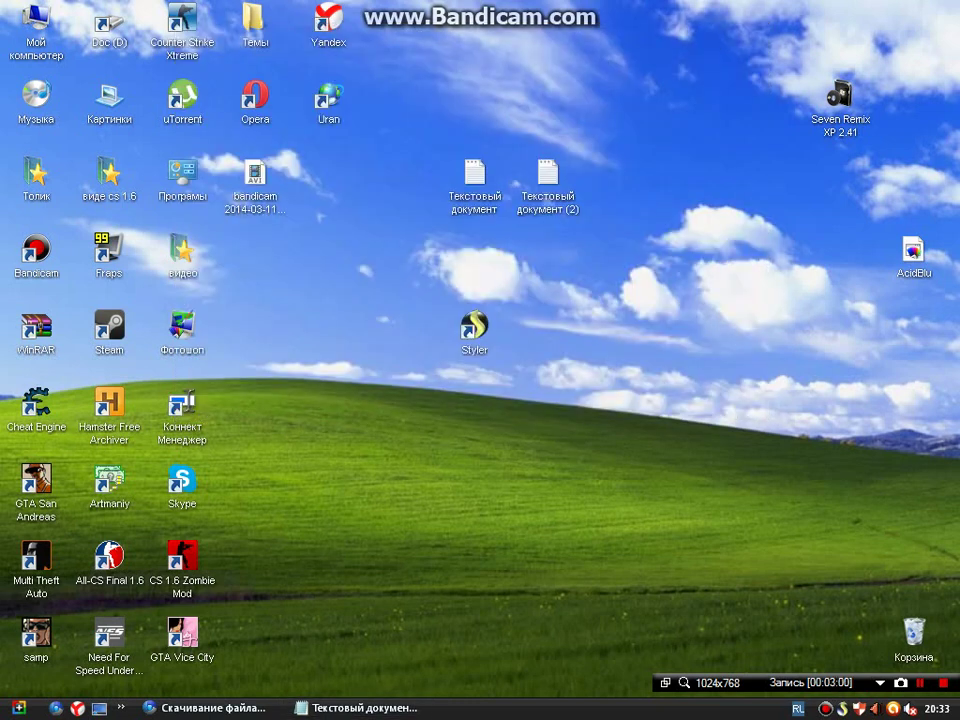
# Move the Seven Remix XP 2.41 installer beside the Styler shortcut on the desktop and quit the running Styler program.
pyautogui.moveTo(840, 95); pyautogui.dragTo(572, 341)
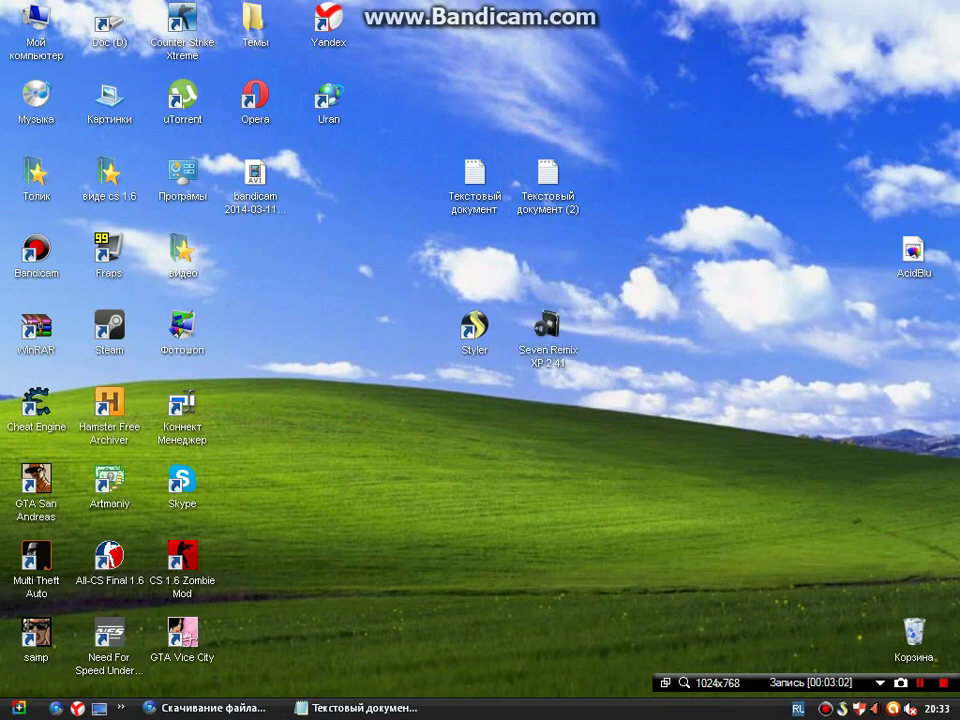
pyautogui.rightClick(843, 708)
pyautogui.click(865, 697)
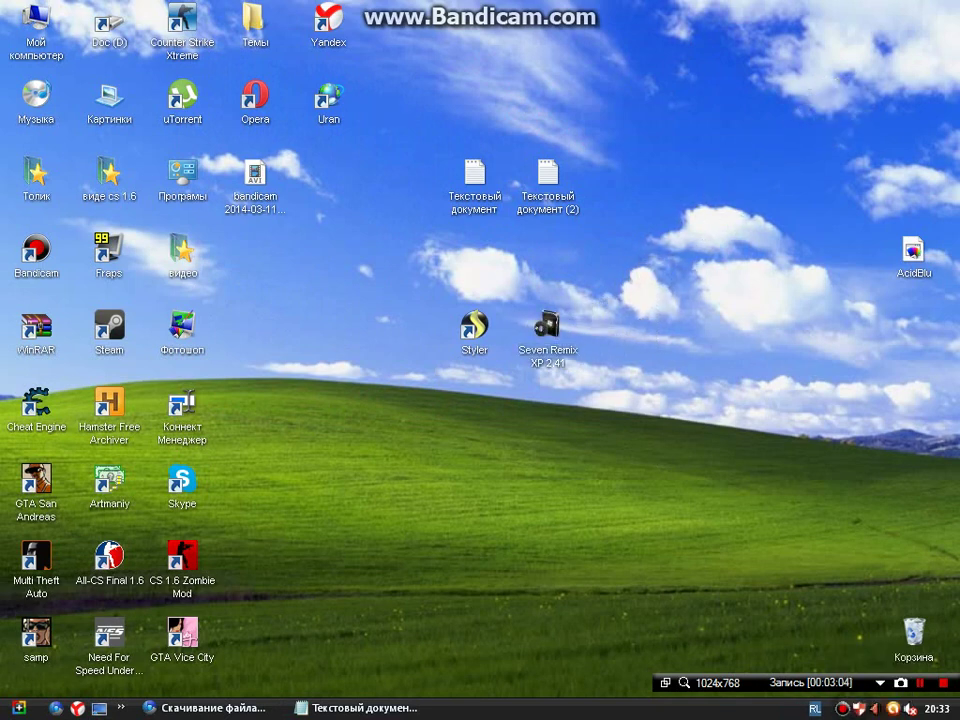
# Walk through the Seven Remix XP 2.41 installer in Russian, accepting the licence and choosing Add/Reinstall Components, and cancel at component selection.
pyautogui.click(547, 330)
pyautogui.press('Return')
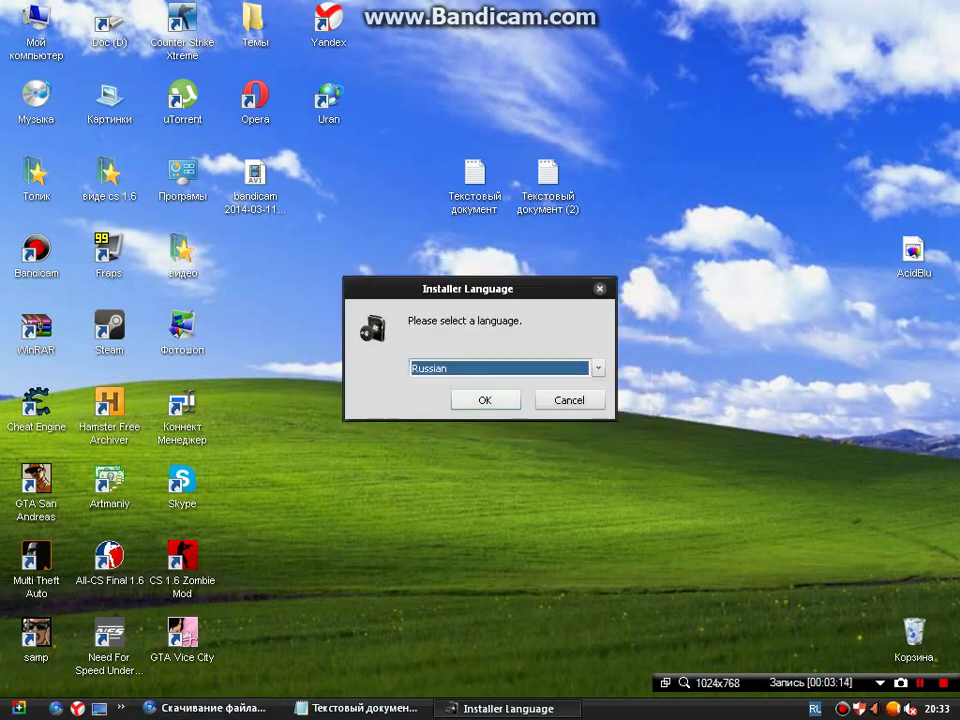
pyautogui.click(476, 399)
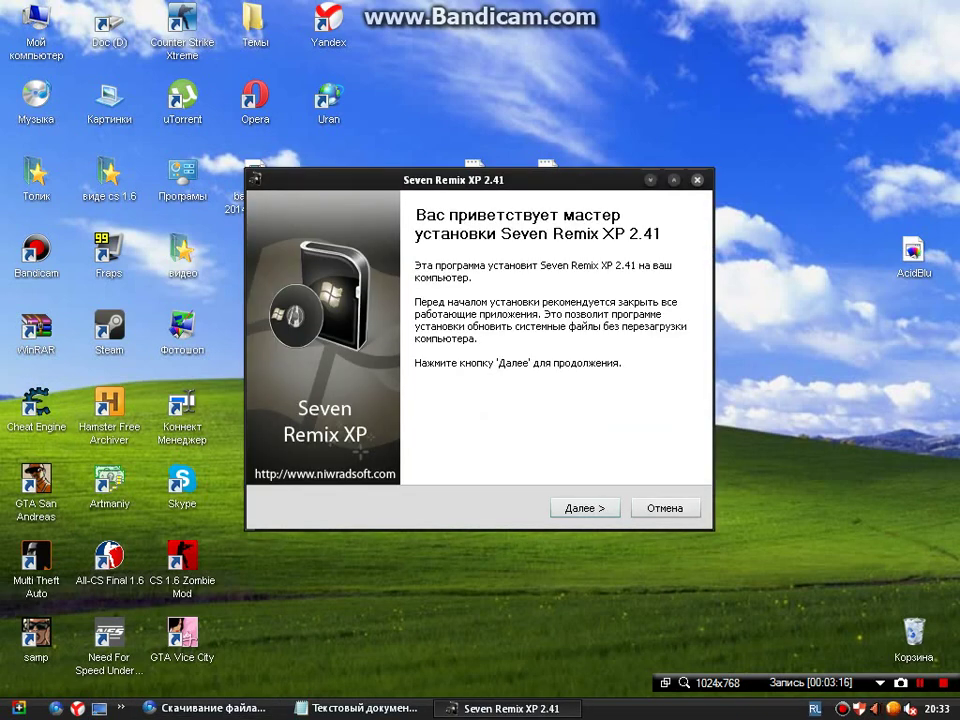
pyautogui.click(568, 508)
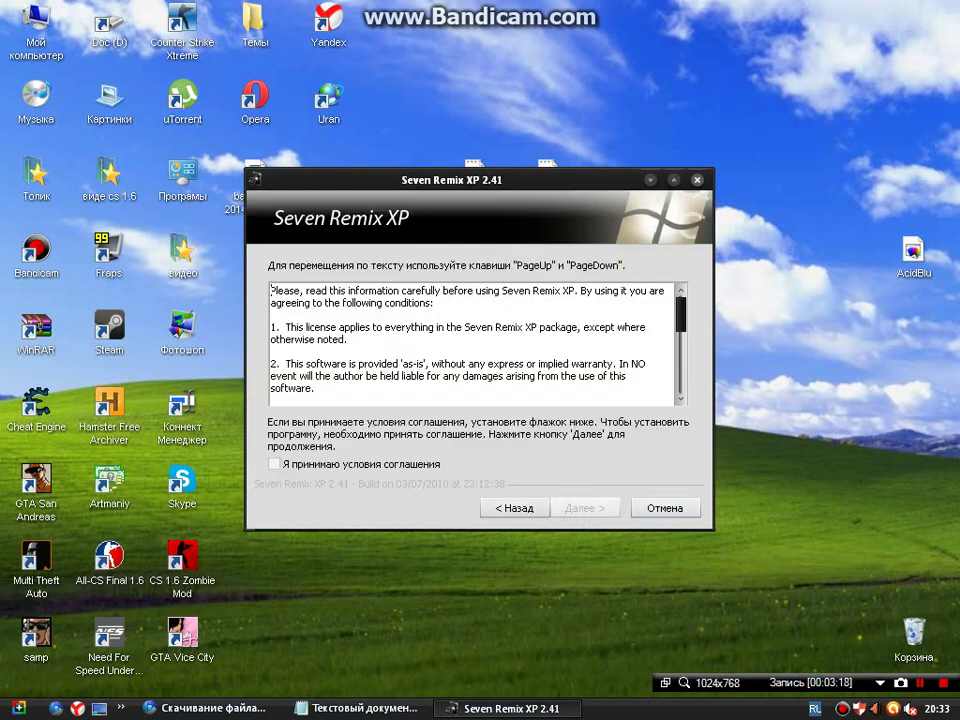
pyautogui.click(274, 464)
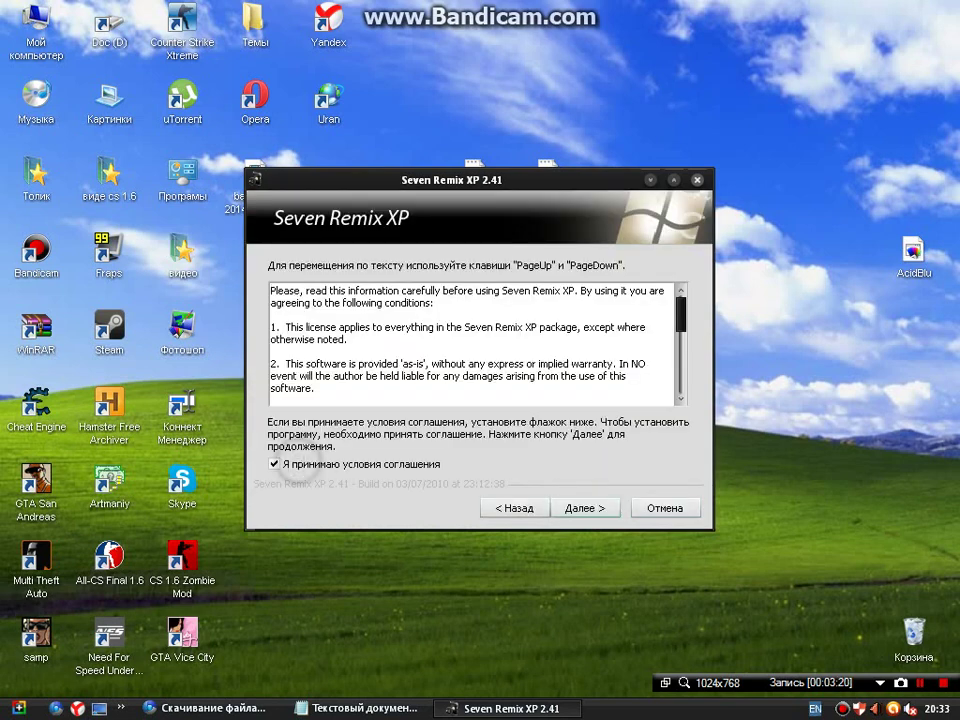
pyautogui.click(585, 508)
pyautogui.click(598, 508)
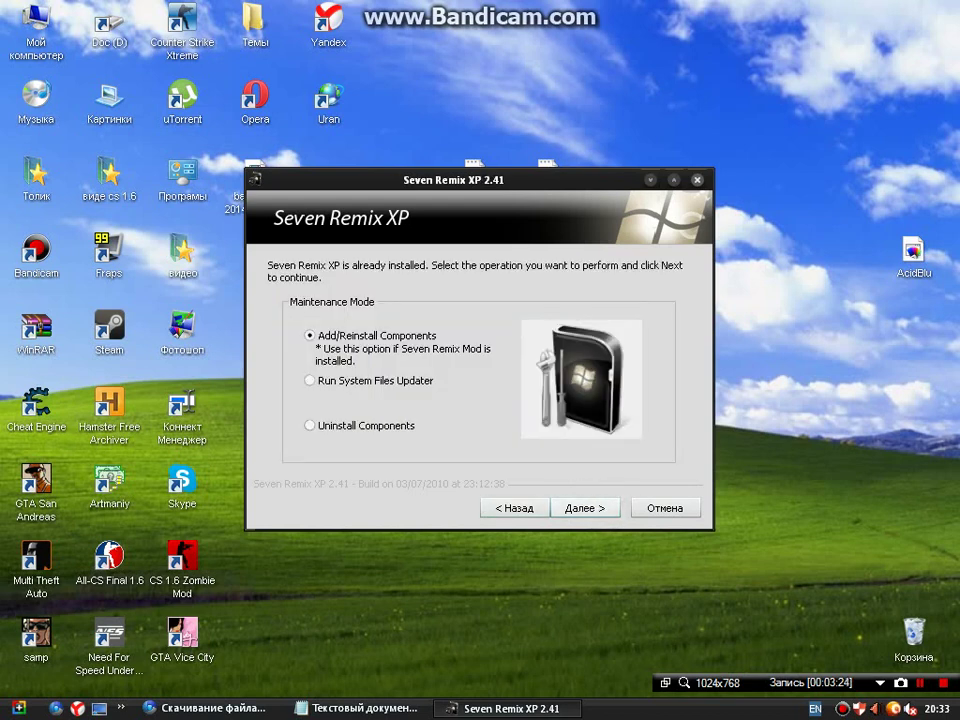
pyautogui.click(585, 508)
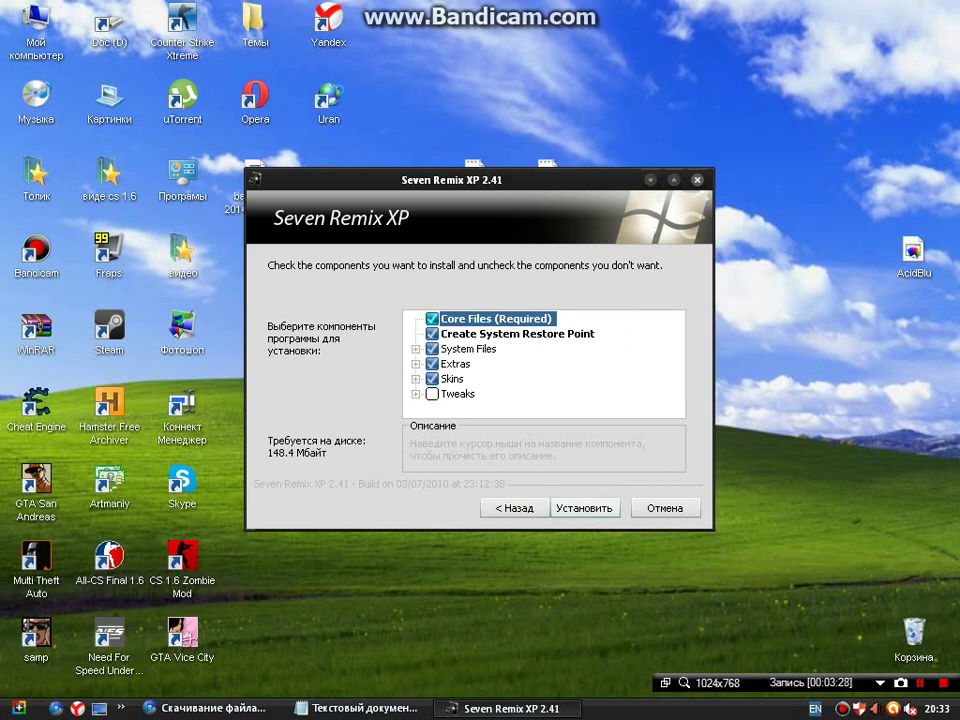
pyautogui.click(689, 513)
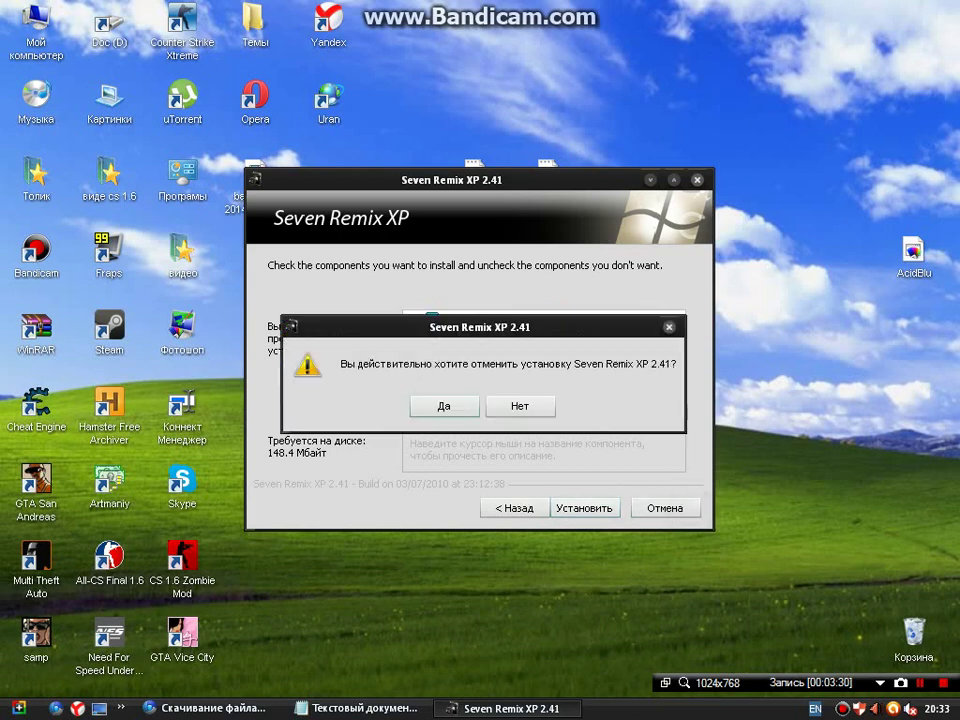
pyautogui.click(443, 405)
# Refresh the desktop and open the window appearance settings in Display Properties.
pyautogui.rightClick(566, 574)
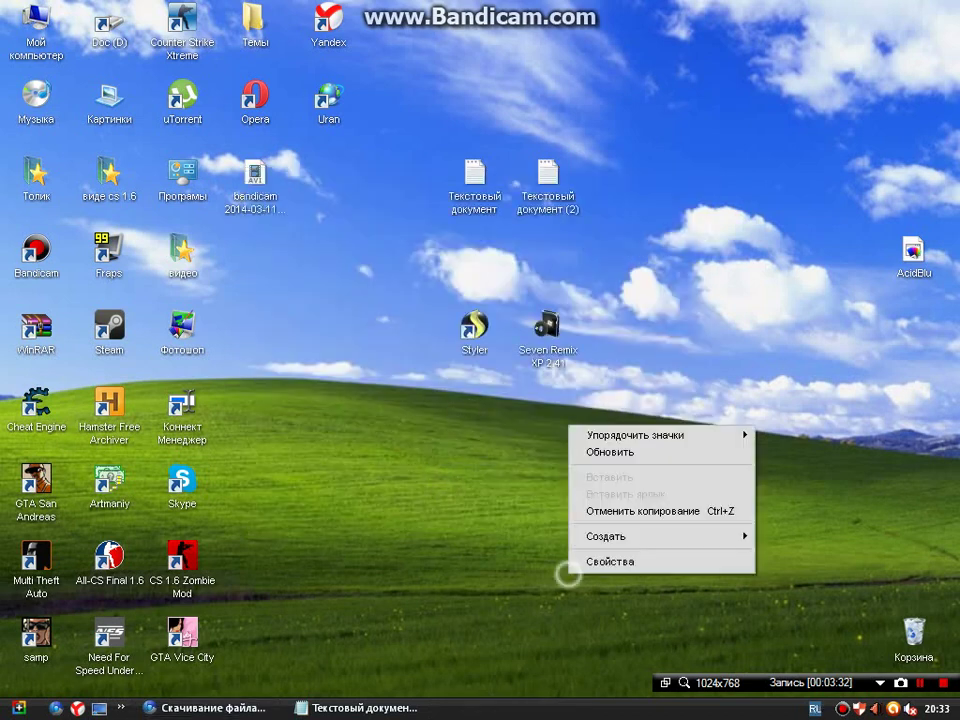
pyautogui.click(610, 452)
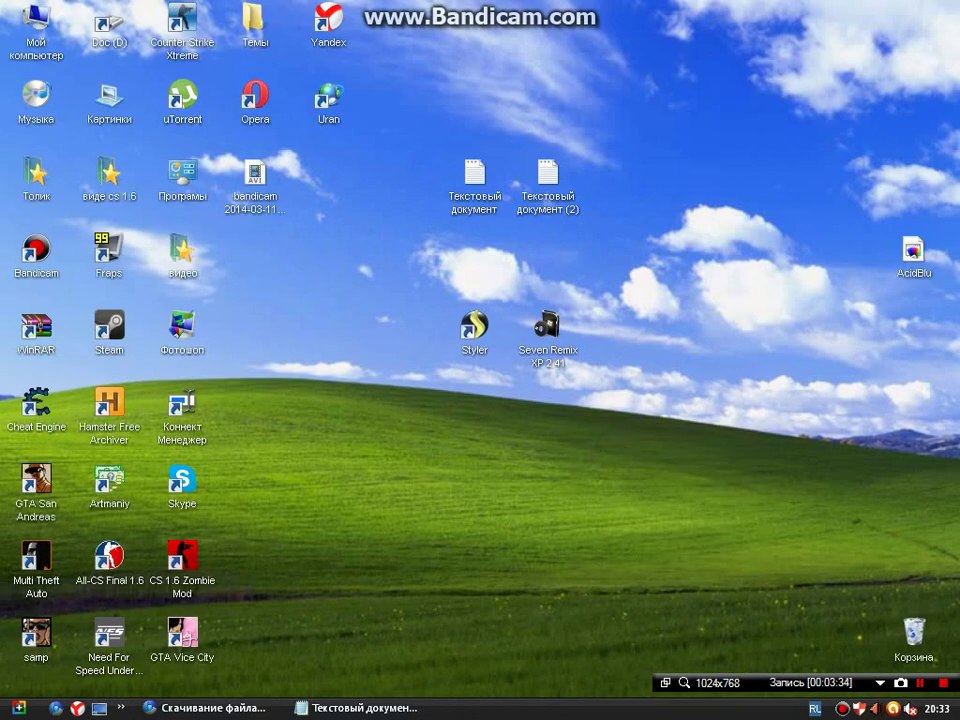
pyautogui.rightClick(373, 435)
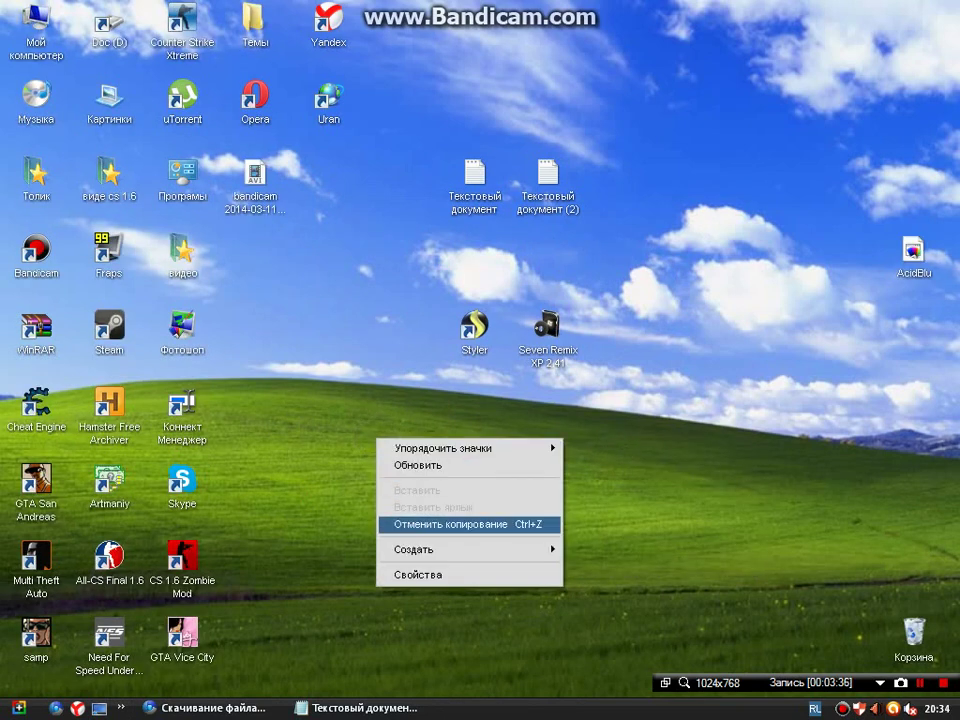
pyautogui.click(422, 574)
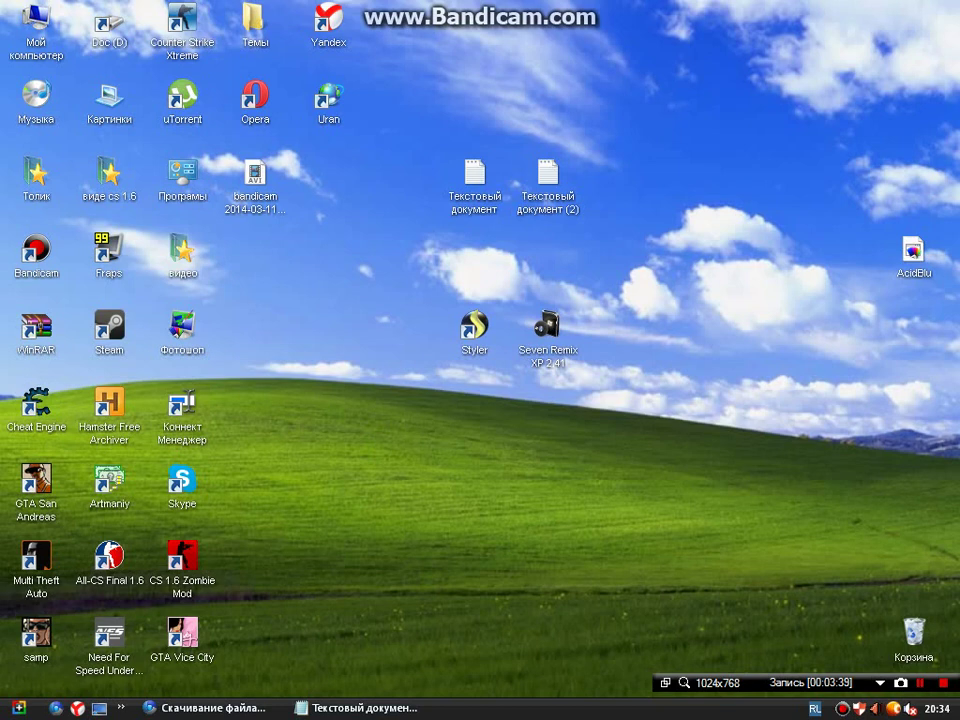
pyautogui.click(223, 200)
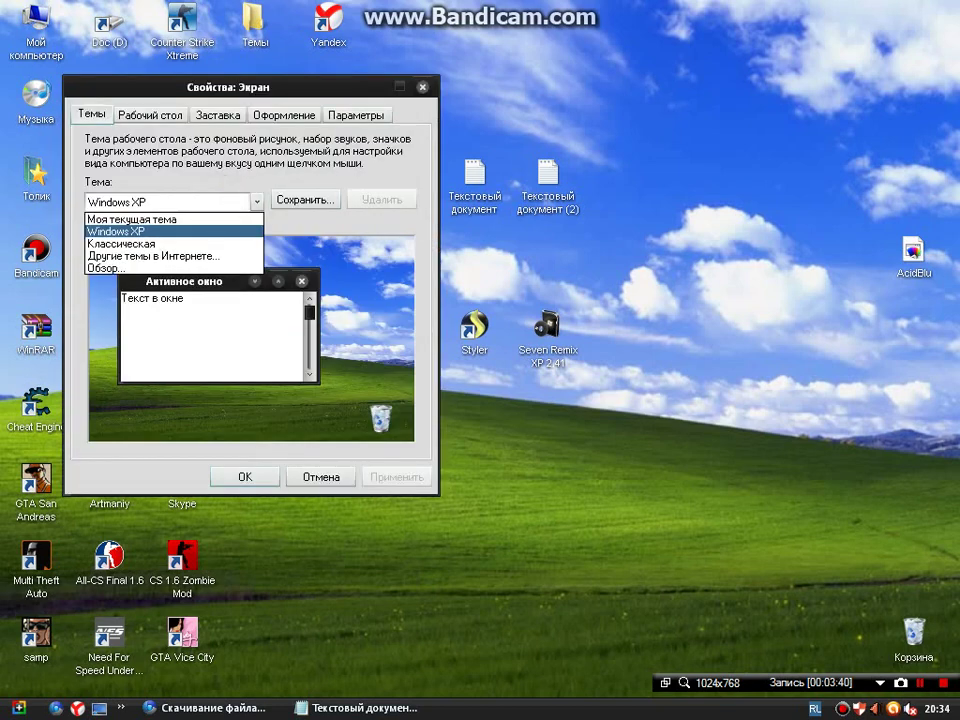
pyautogui.click(272, 104)
pyautogui.click(280, 113)
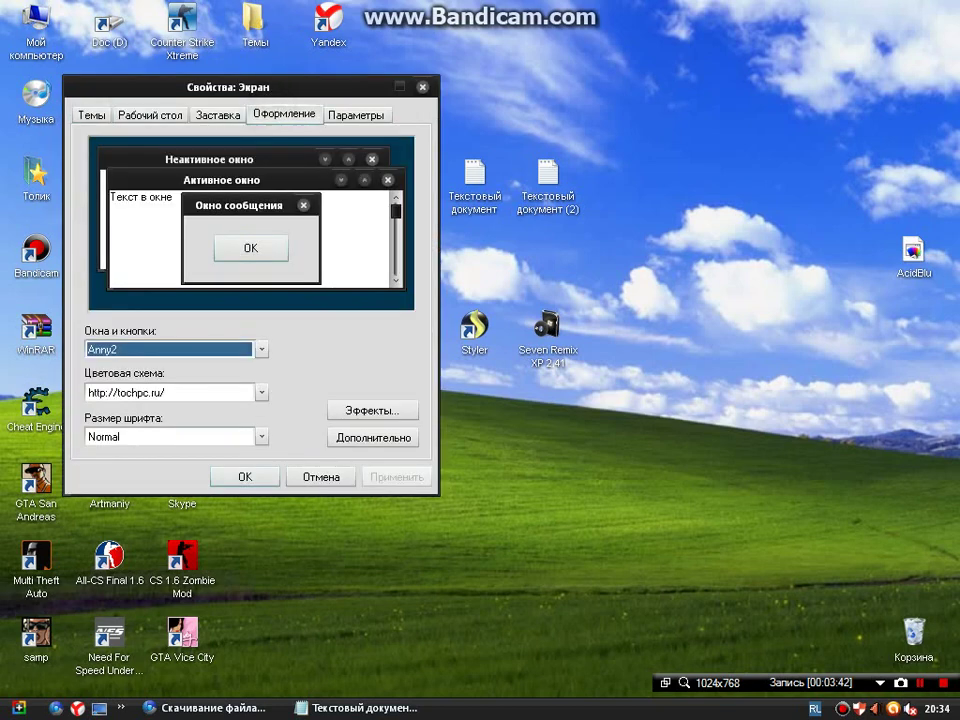
# Set the windows and buttons style to Win7PDCB and apply it.
pyautogui.click(204, 348)
pyautogui.press('Down')
pyautogui.press('Down')
pyautogui.press('Down')
pyautogui.press('Down')
pyautogui.press('Down')
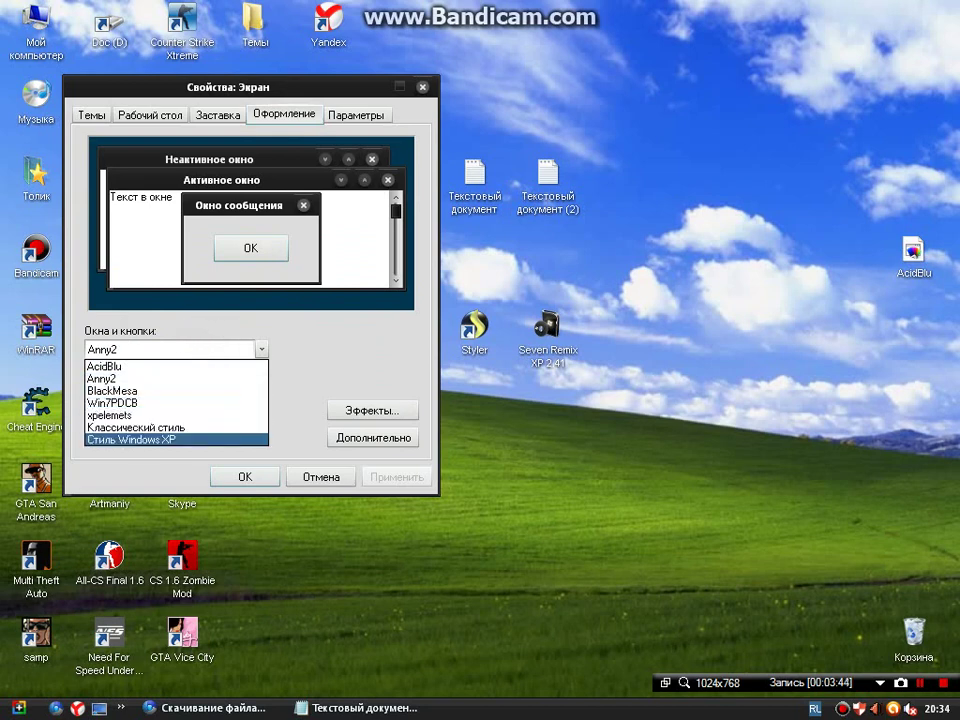
pyautogui.press('Up')
pyautogui.press('Up')
pyautogui.press('Up')
pyautogui.press('Up')
pyautogui.press('Up')
pyautogui.press('Down')
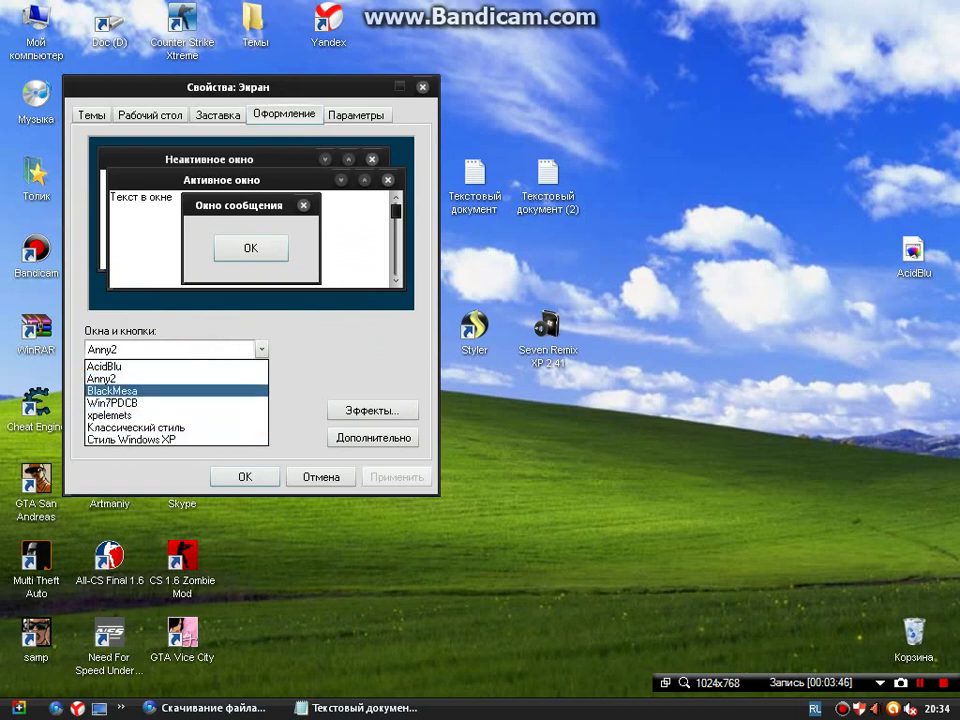
pyautogui.press('Down')
pyautogui.press('Return')
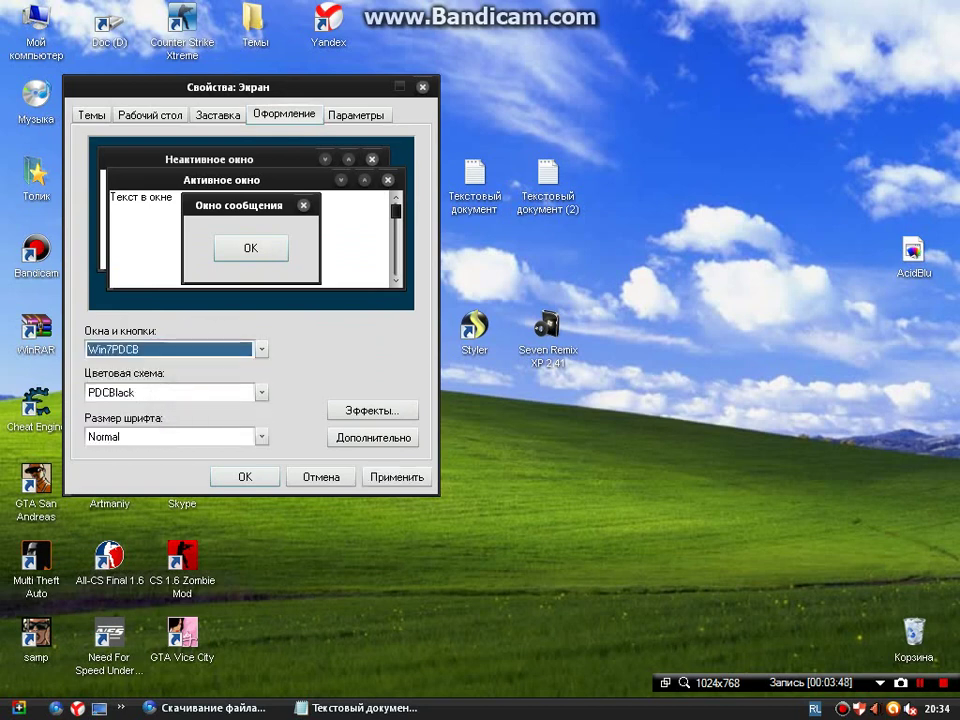
pyautogui.click(245, 476)
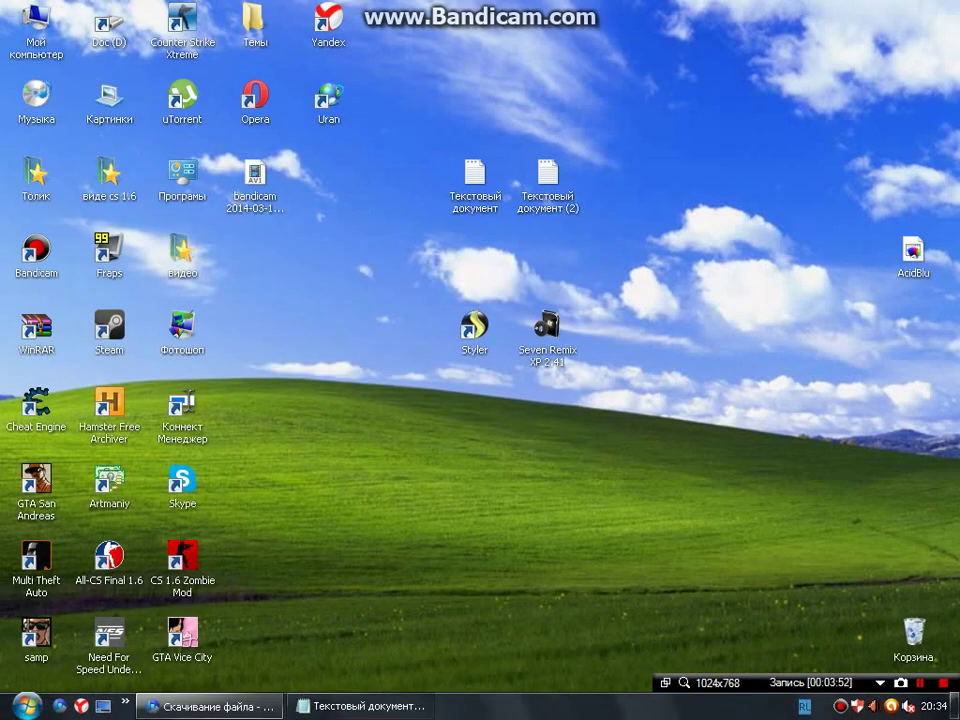
# Restore the notes and highlight the line "вот она :)".
pyautogui.click(360, 706)
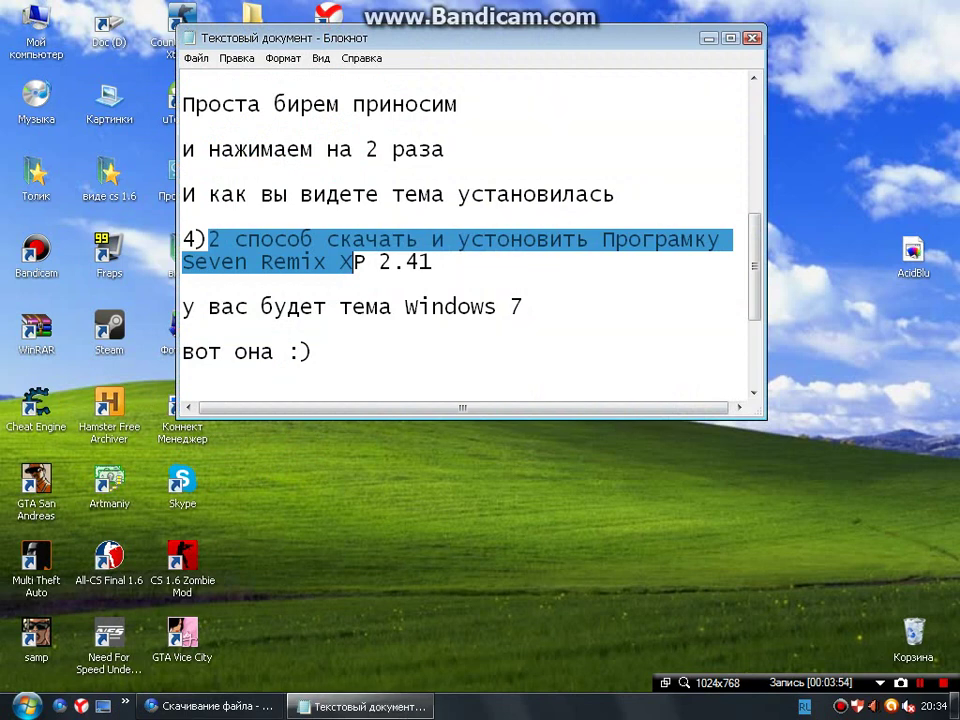
pyautogui.moveTo(183, 307); pyautogui.dragTo(347, 349)
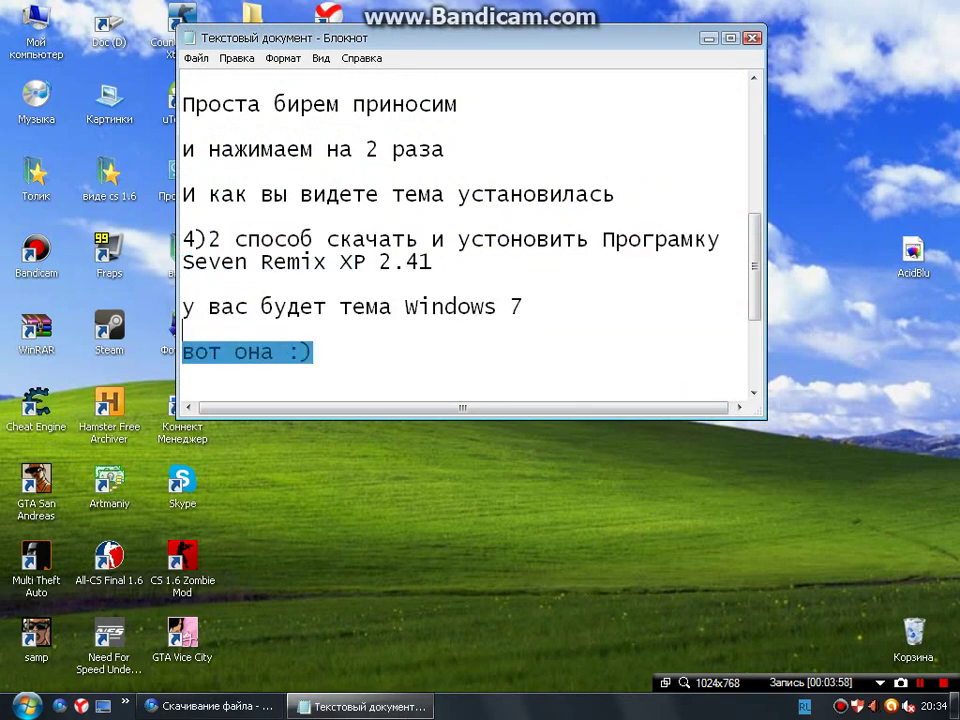
pyautogui.scroll(-3, 347, 349)
pyautogui.moveTo(320, 172); pyautogui.dragTo(182, 172)
# Minimize the notes, examine the new theme on the desktop and in the My Computer window, and return to the notes.
pyautogui.click(710, 38)
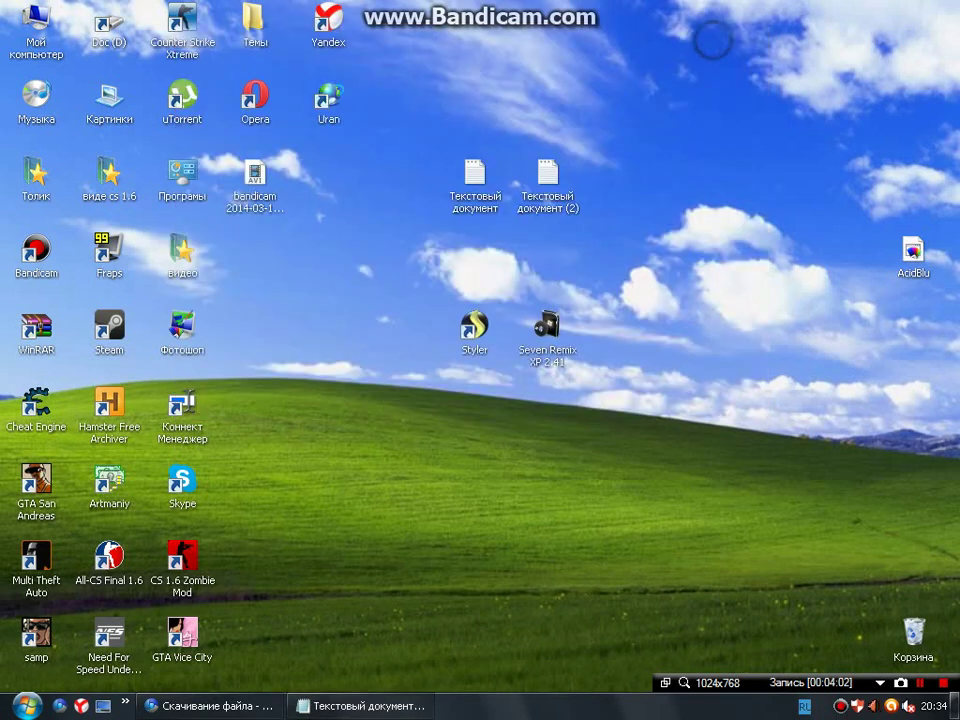
pyautogui.moveTo(797, 482)
pyautogui.mouseDown()
pyautogui.moveTo(701, 281)
pyautogui.moveTo(797, 486)
pyautogui.mouseUp()
pyautogui.rightClick(797, 489)
pyautogui.click(765, 512)
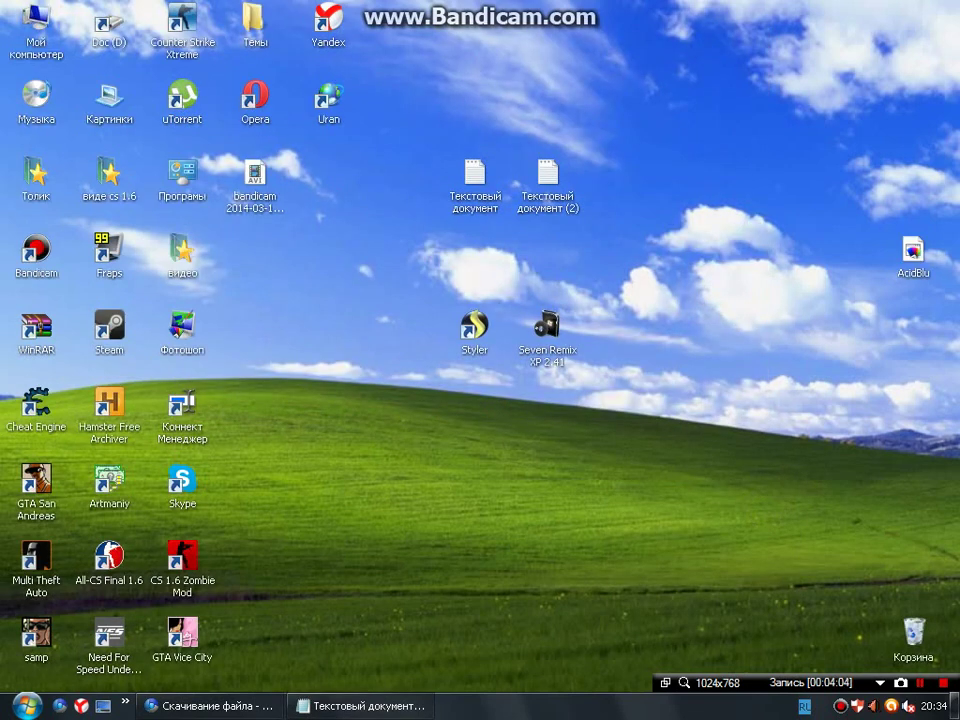
pyautogui.doubleClick(36, 20)
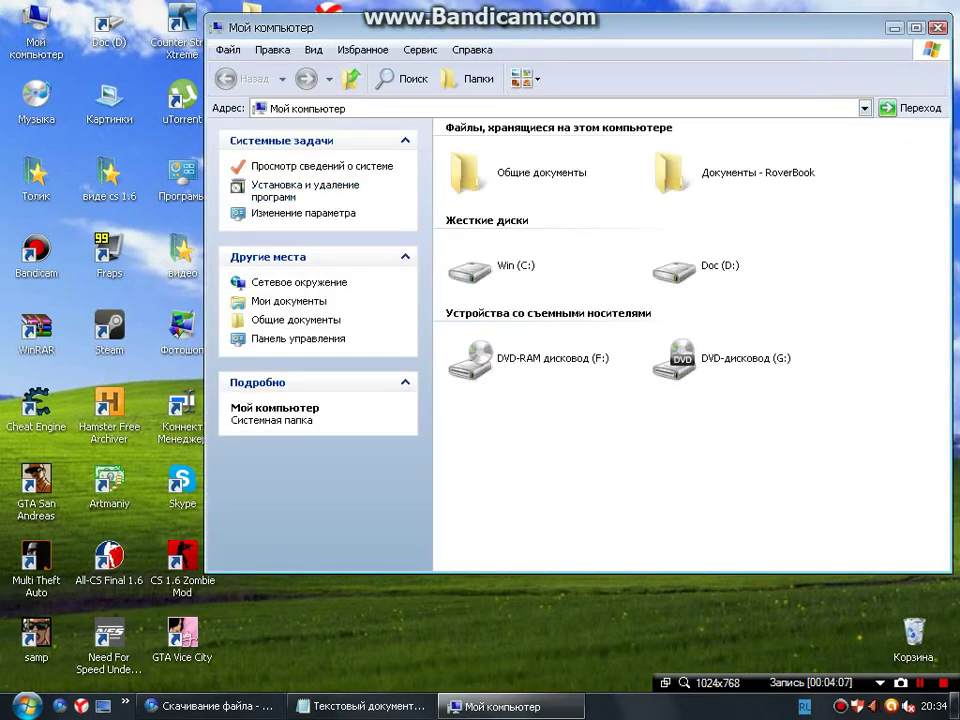
pyautogui.moveTo(580, 27); pyautogui.dragTo(487, 45)
pyautogui.click(801, 45)
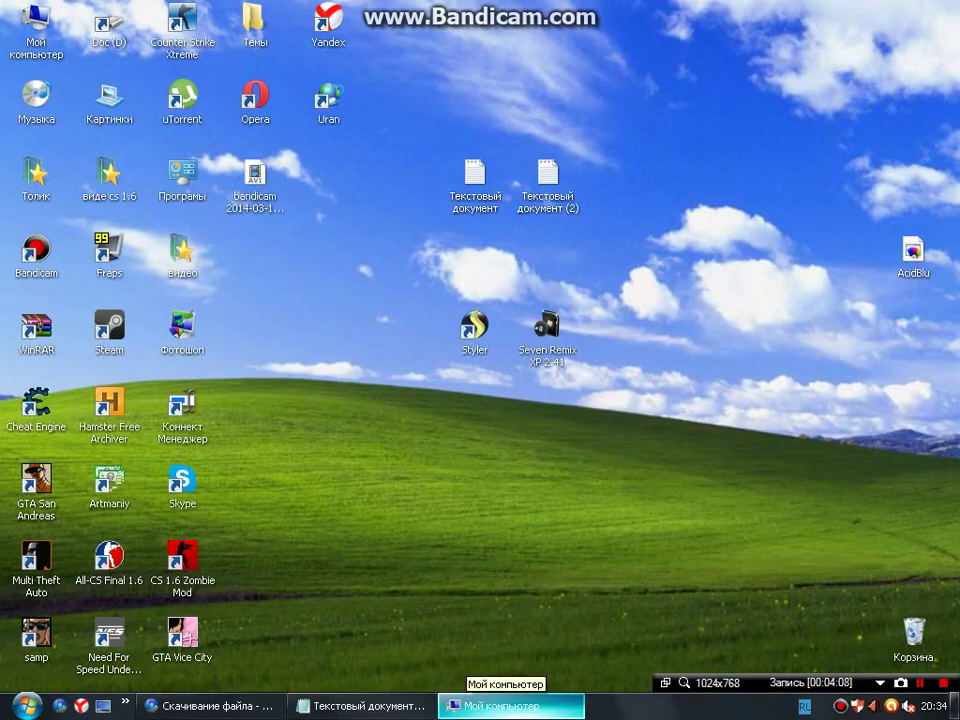
pyautogui.click(370, 706)
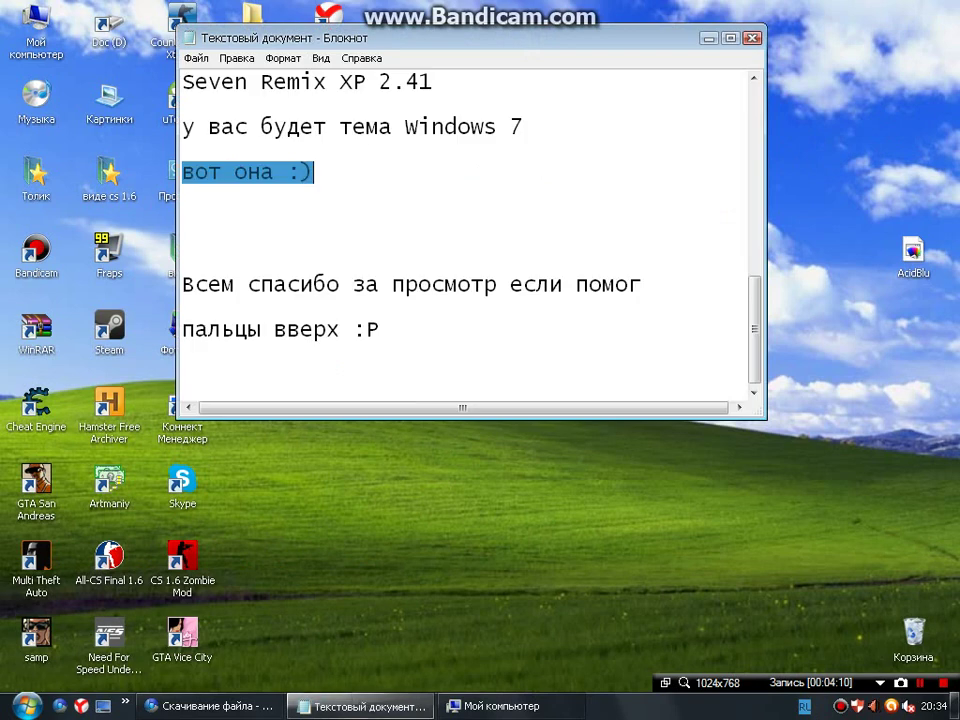